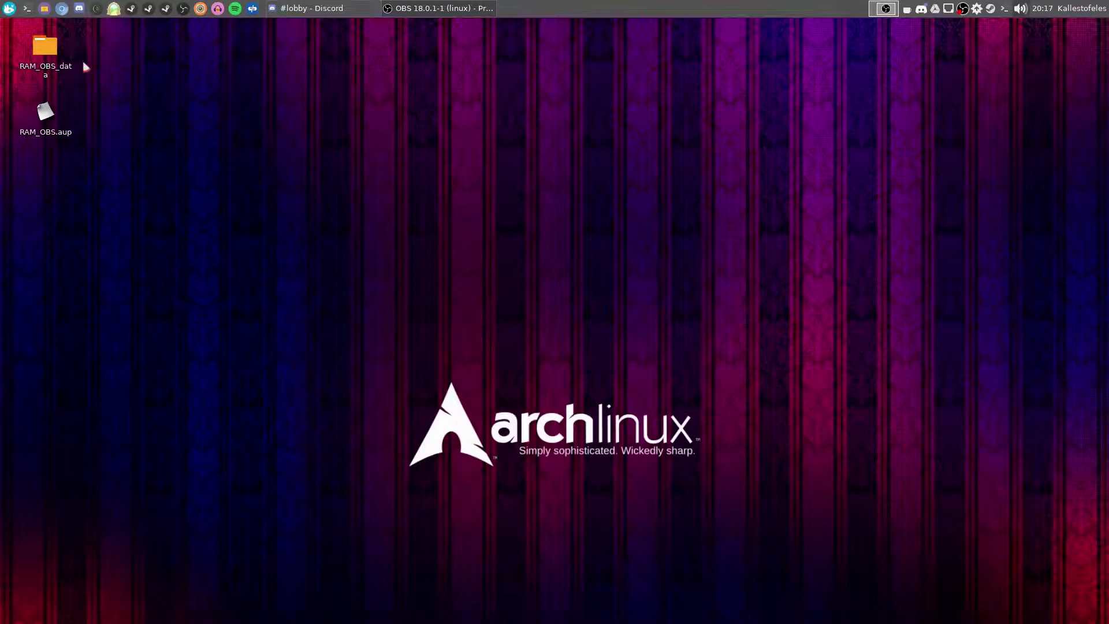
# Launch GNOME Twitch from the Whisker applications menu
pyautogui.click(9, 8)
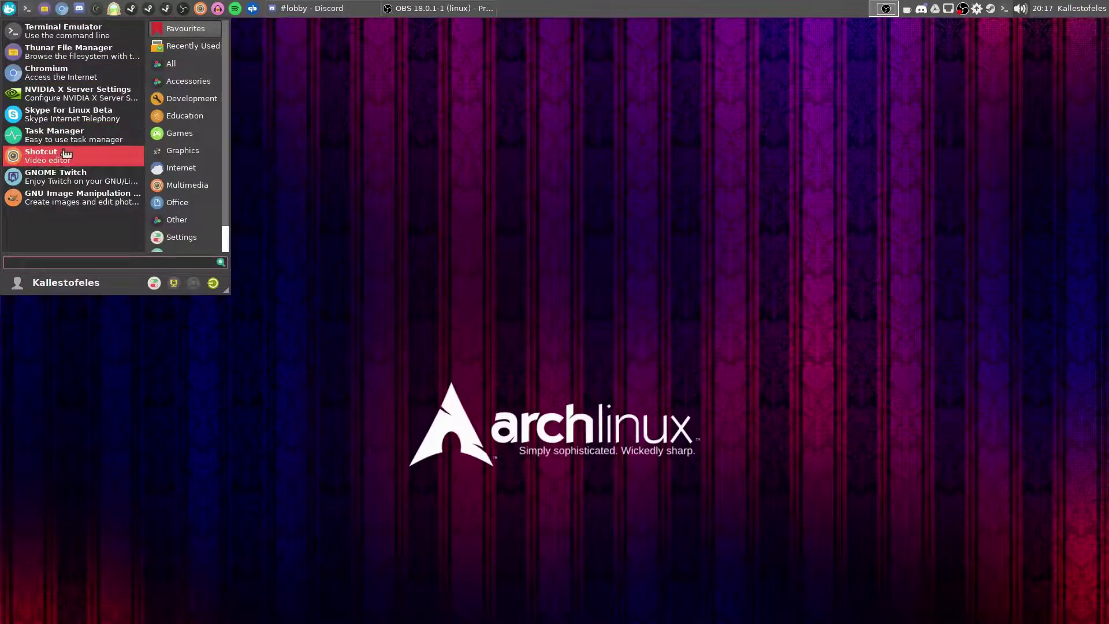
pyautogui.click(72, 176)
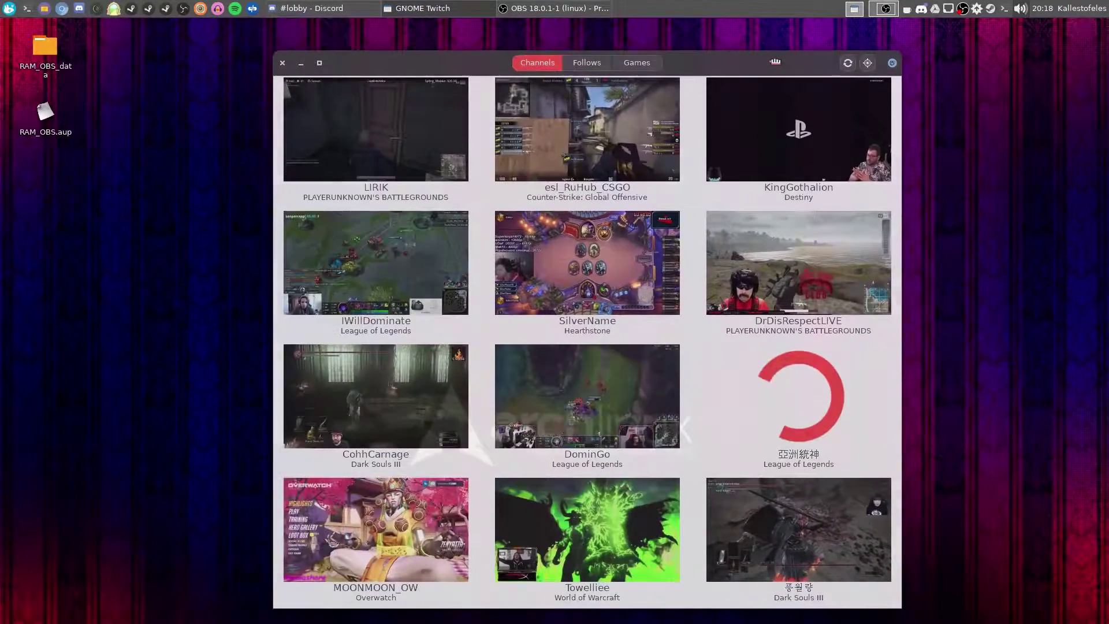
# From the Follows tab, continue the Doom campaign saved in Game Slot 1
pyautogui.click(585, 64)
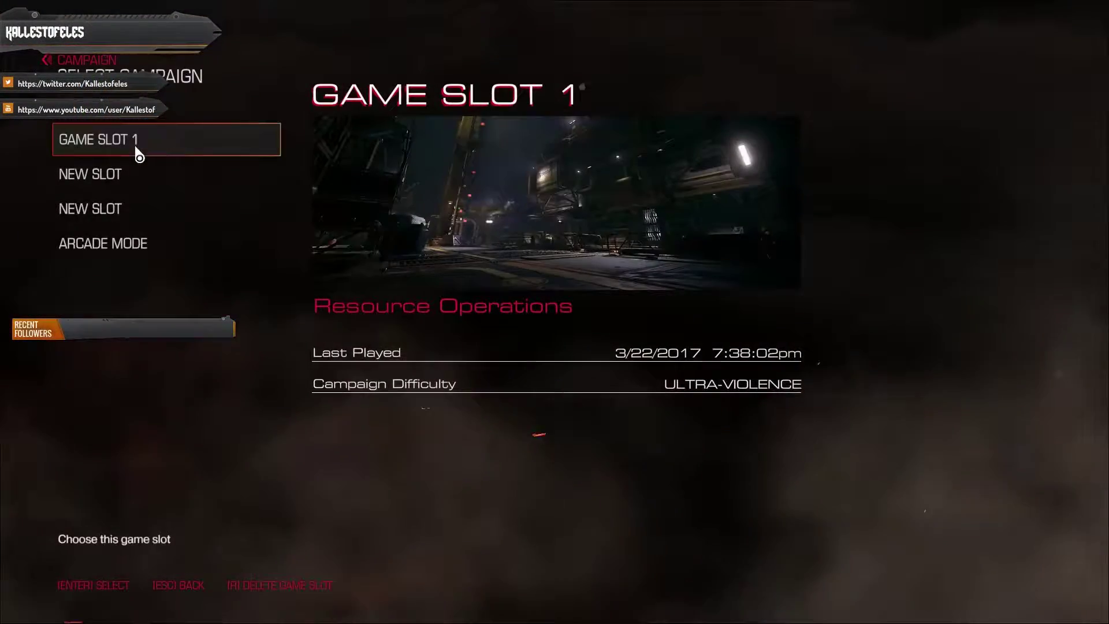
pyautogui.click(144, 143)
pyautogui.click(148, 141)
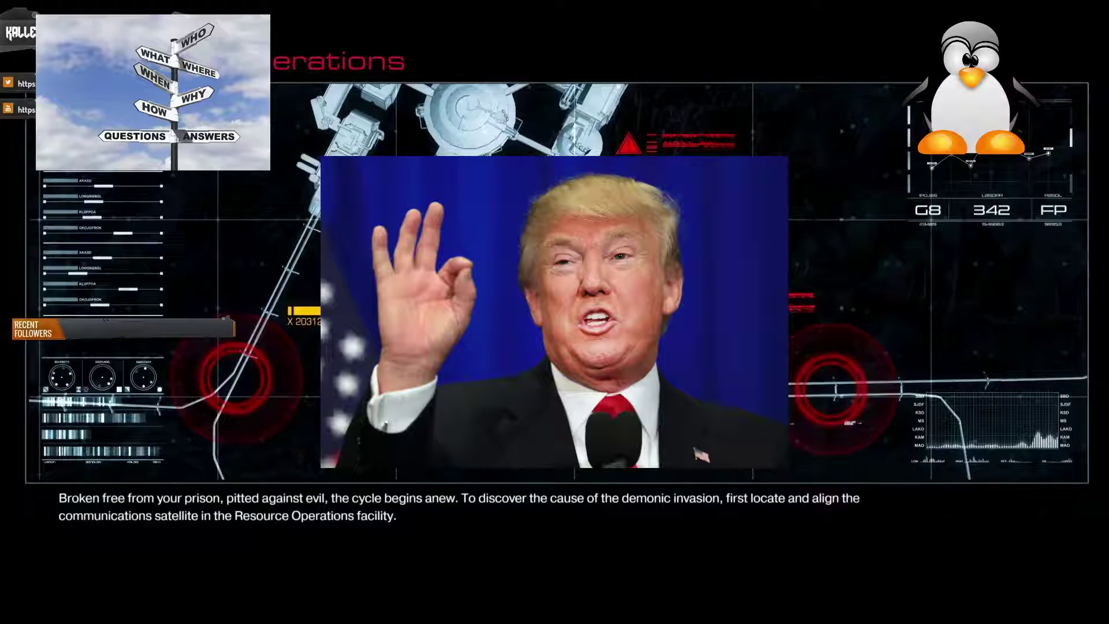
# Start the Resource Operations mission and walk through the door into the dark room
pyautogui.press('space')
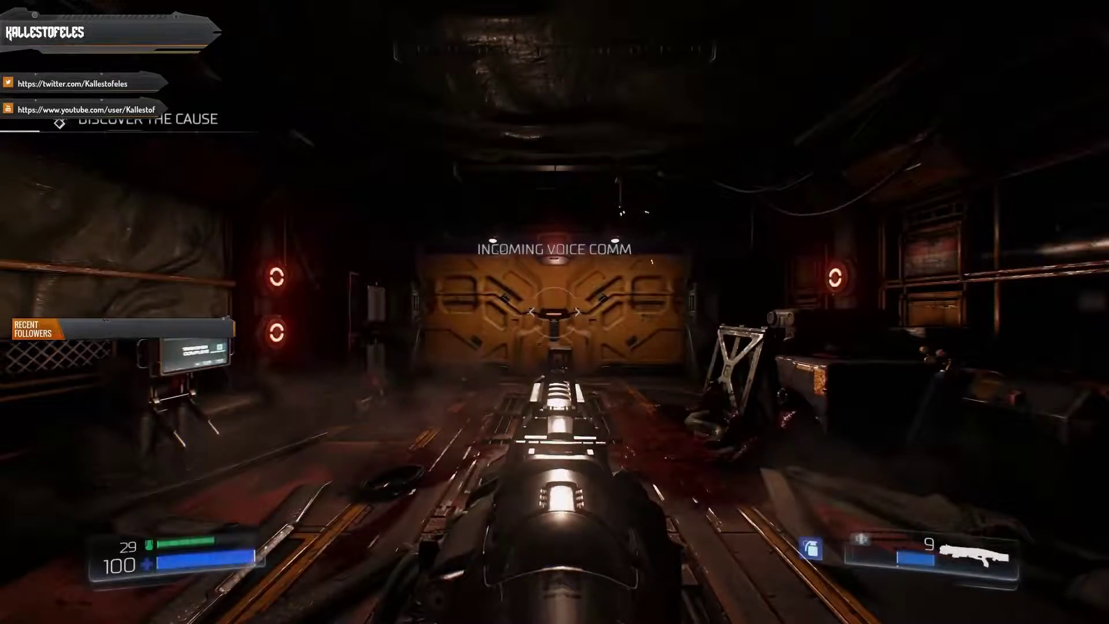
pyautogui.press('w')
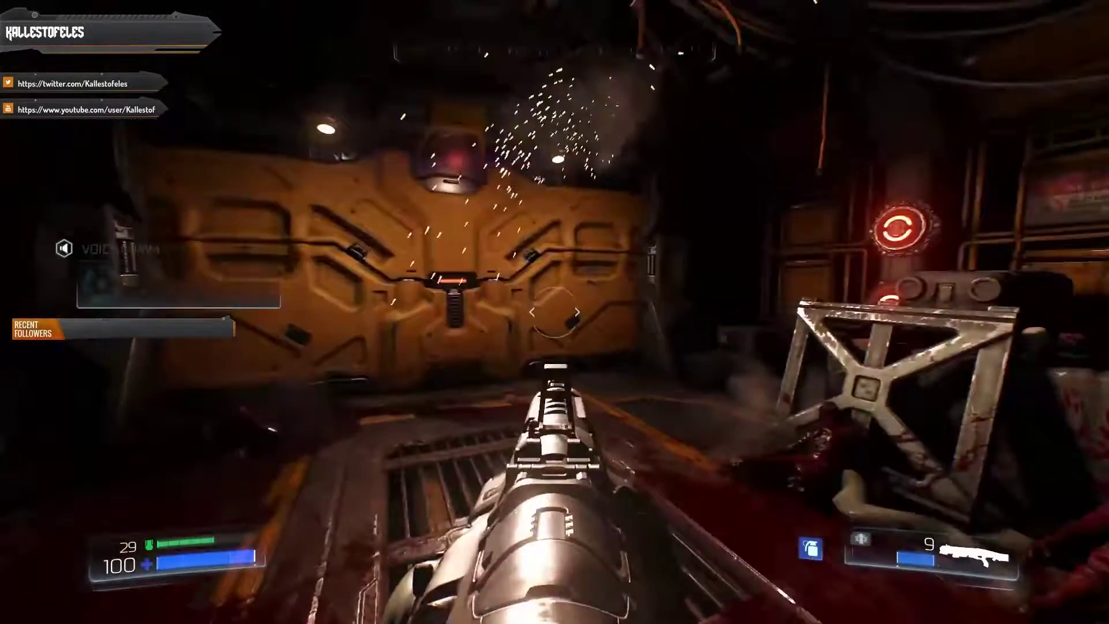
pyautogui.press('w')
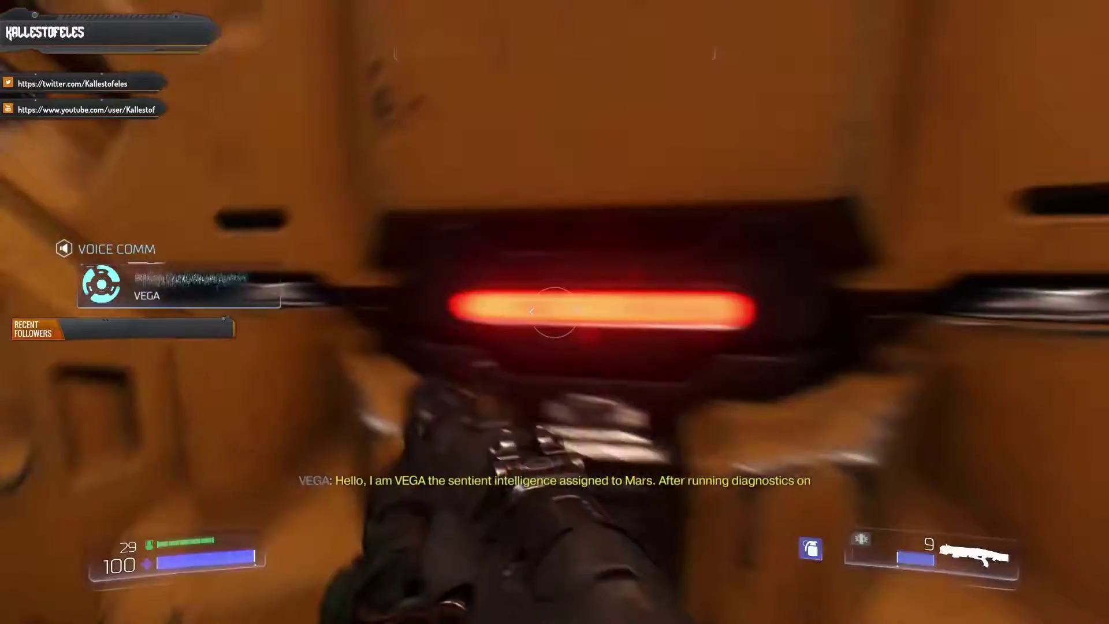
pyautogui.press('s')
pyautogui.press('w')
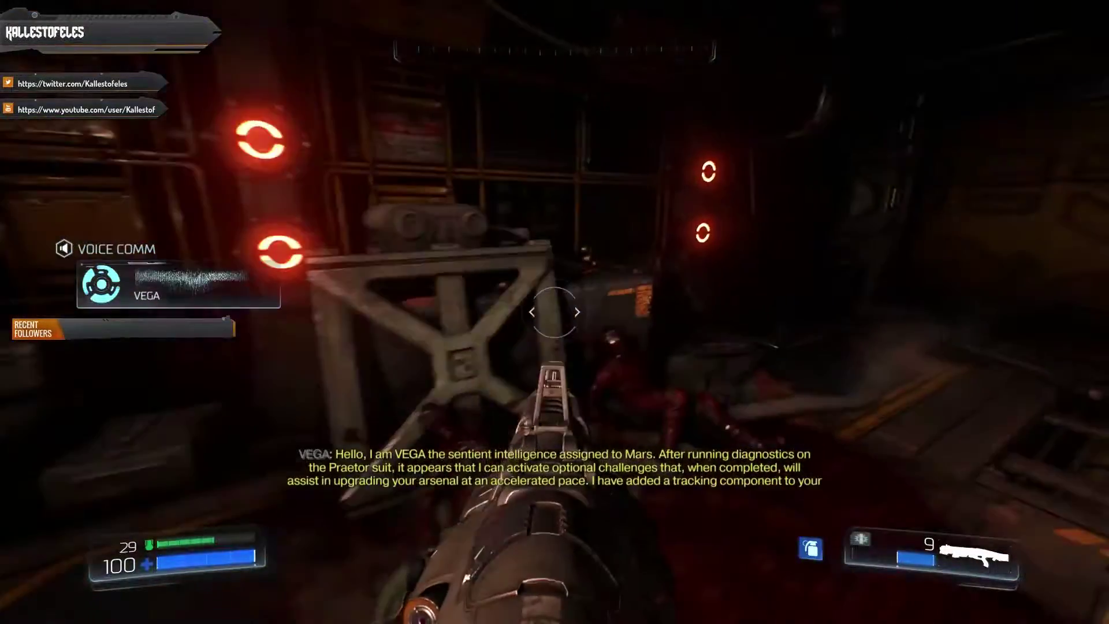
# Exit the Twitch player's fullscreen so the stream sits in the channel page
pyautogui.moveTo(554, 311)
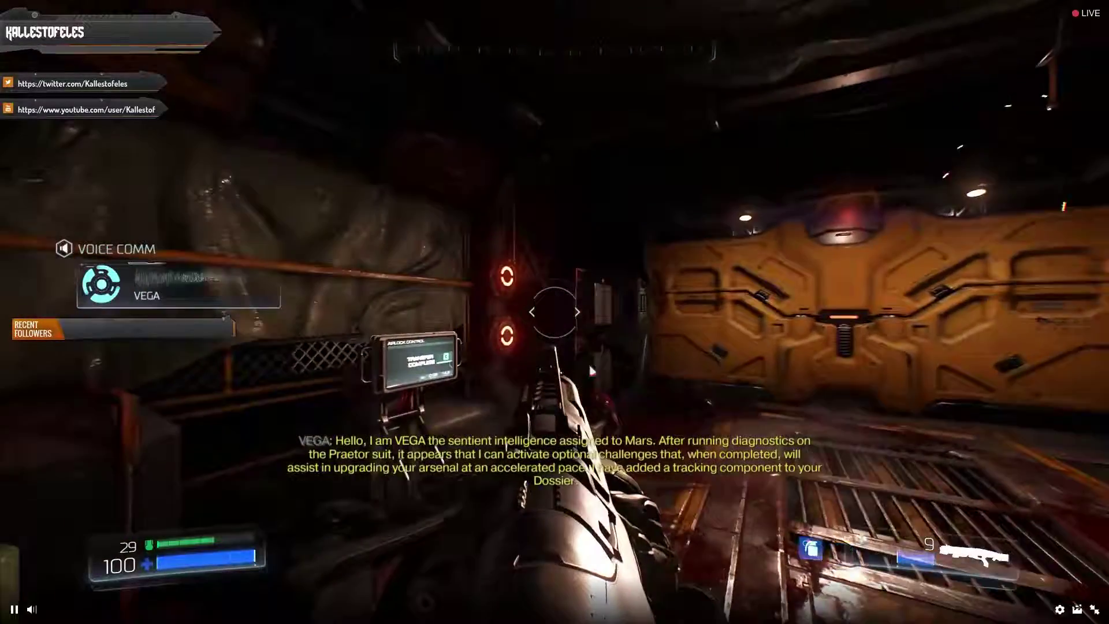
pyautogui.moveTo(1075, 580)
pyautogui.press('Escape')
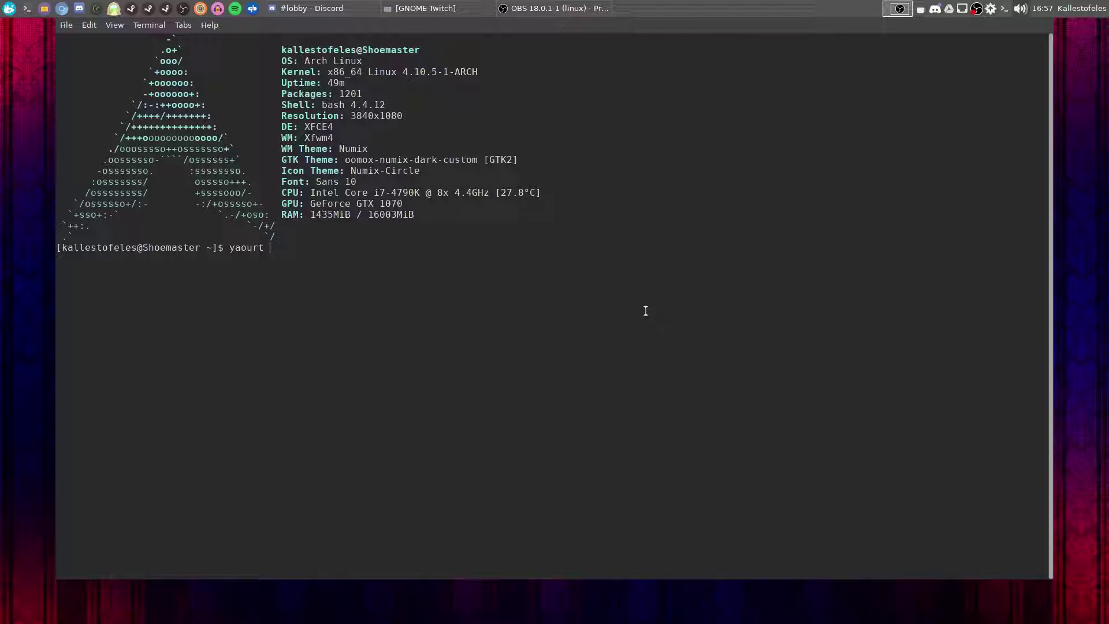
# Run yaourt obs-studio, cancel the reinstall with Ctrl+C, and build obs-qtwebkit-git
pyautogui.write('obs-studio')
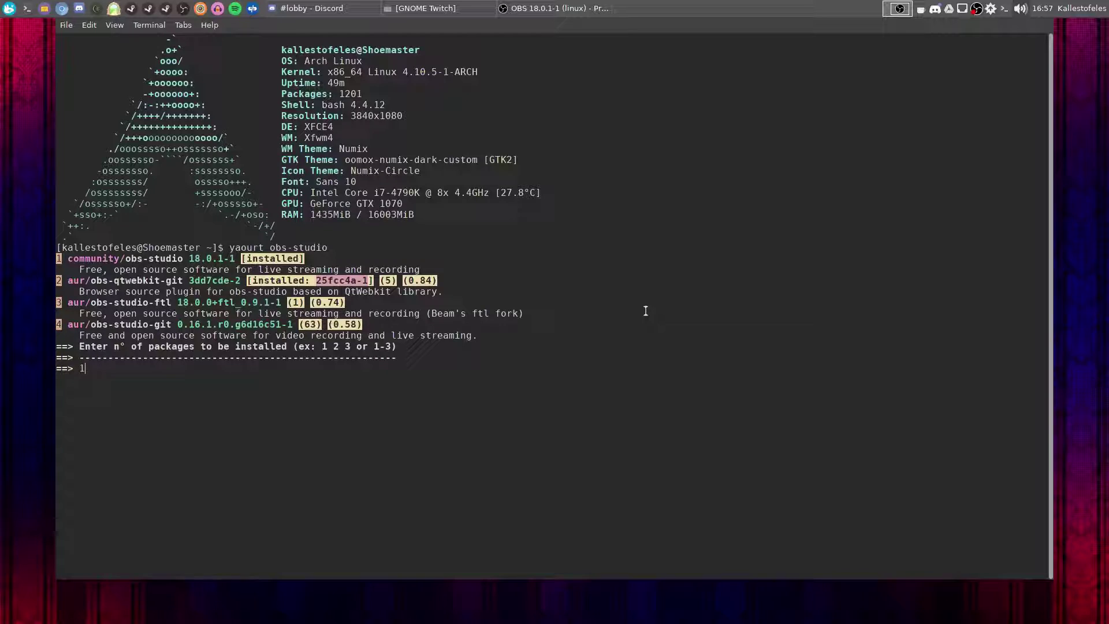
pyautogui.press('Return')
pyautogui.press('Return')
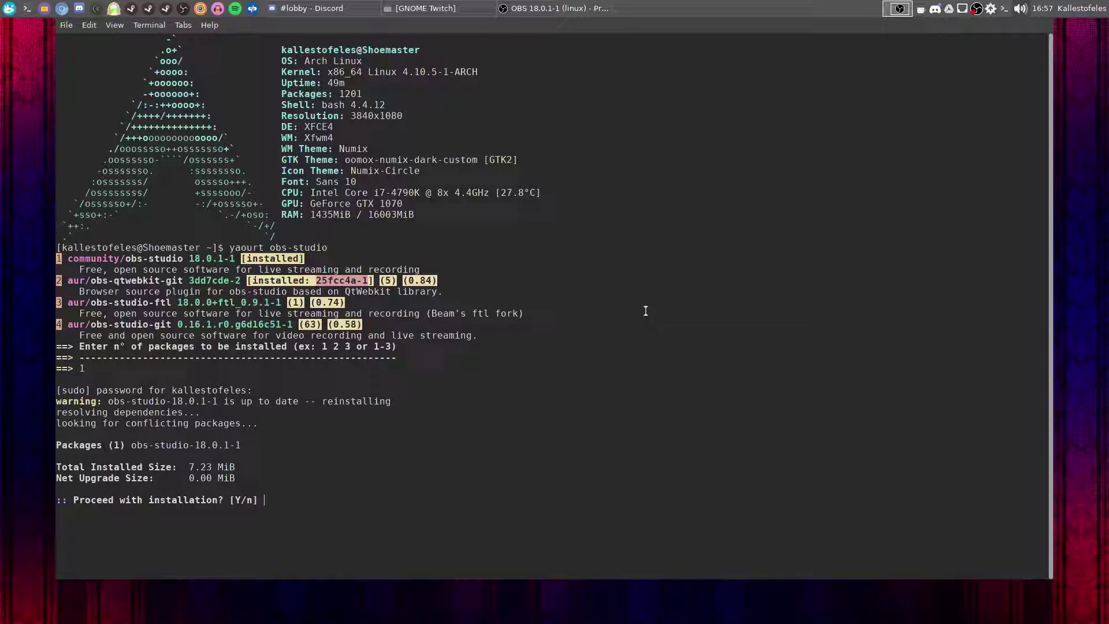
pyautogui.hotkey('ctrl', 'c')
pyautogui.press('Return')
pyautogui.press('Return')
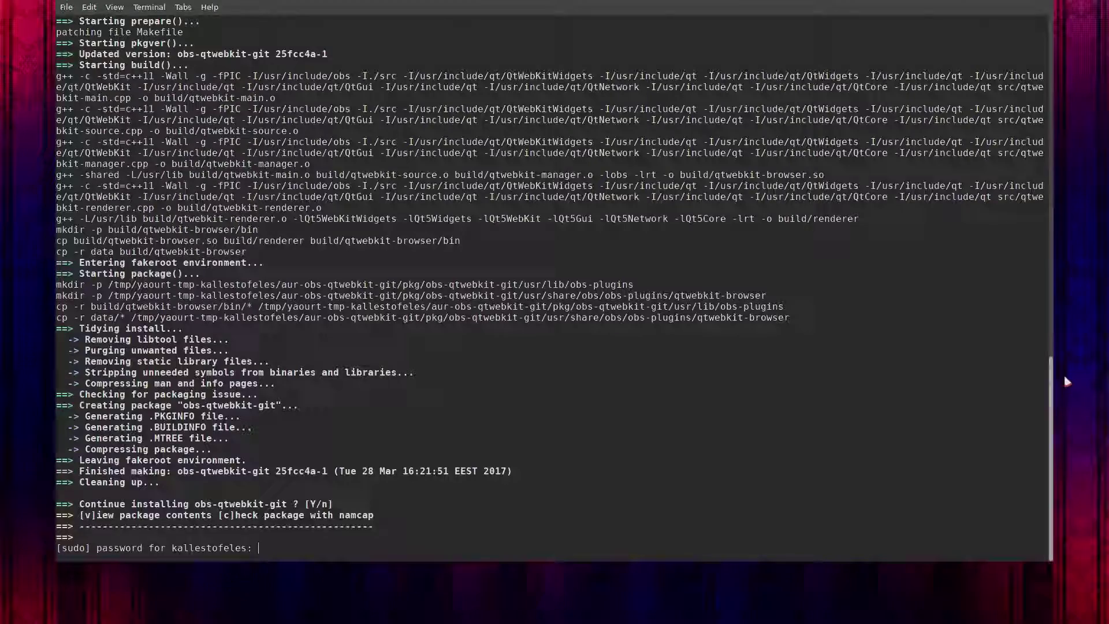
# Authorize the obs-qtwebkit-git install with the sudo password, then hide the terminal with F12
pyautogui.press('Return')
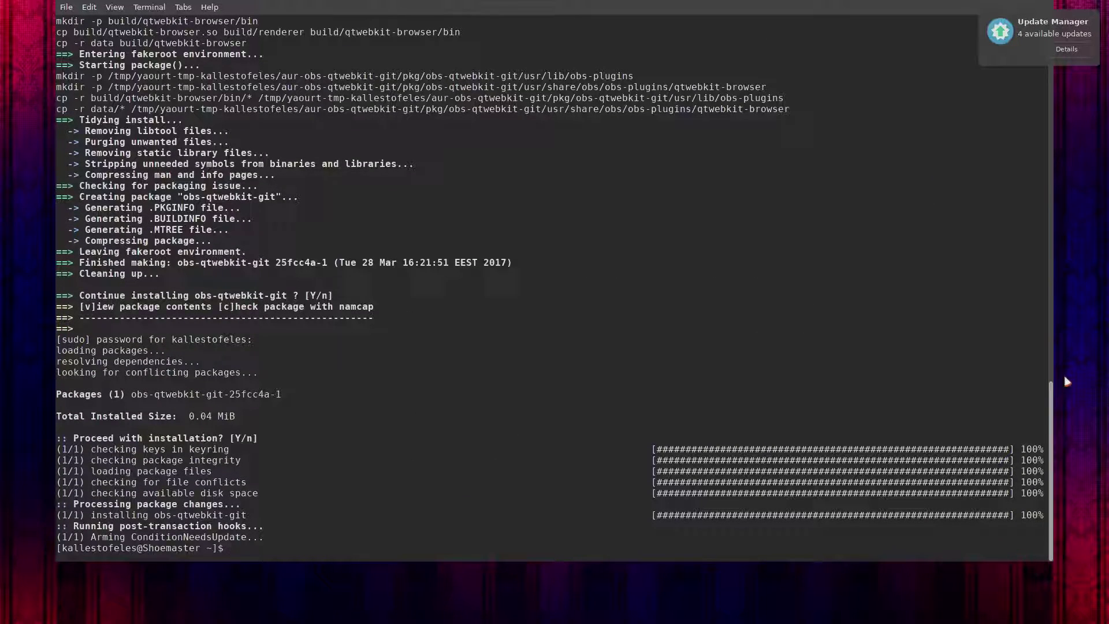
pyautogui.press('F12')
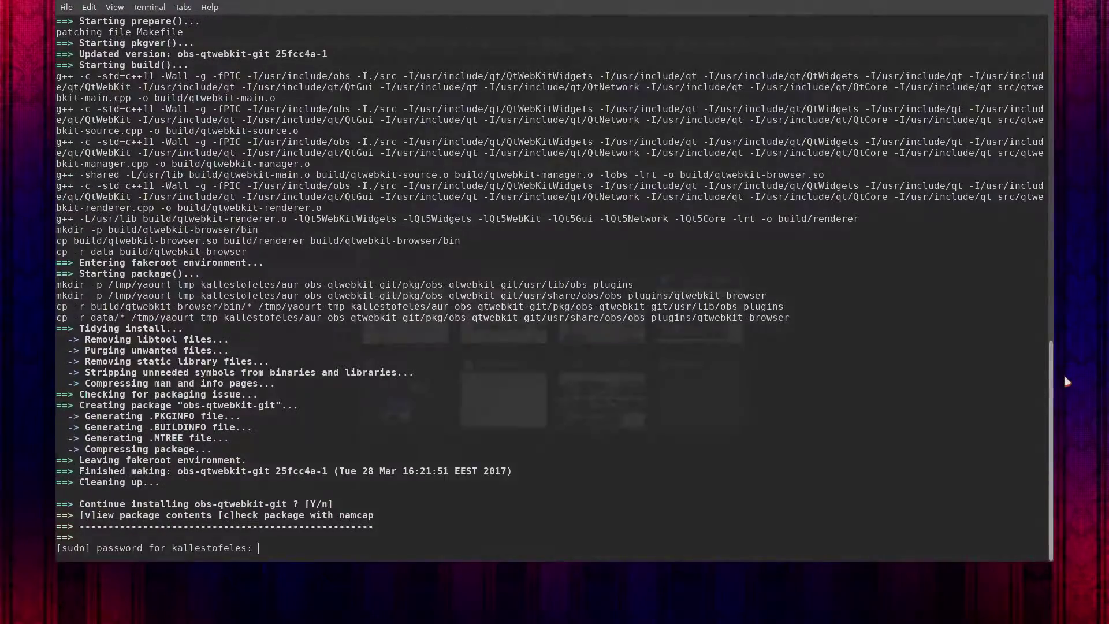
# Search for strexm in Chromium, open strexm.tv and connect it with Twitch
pyautogui.write('strexm')
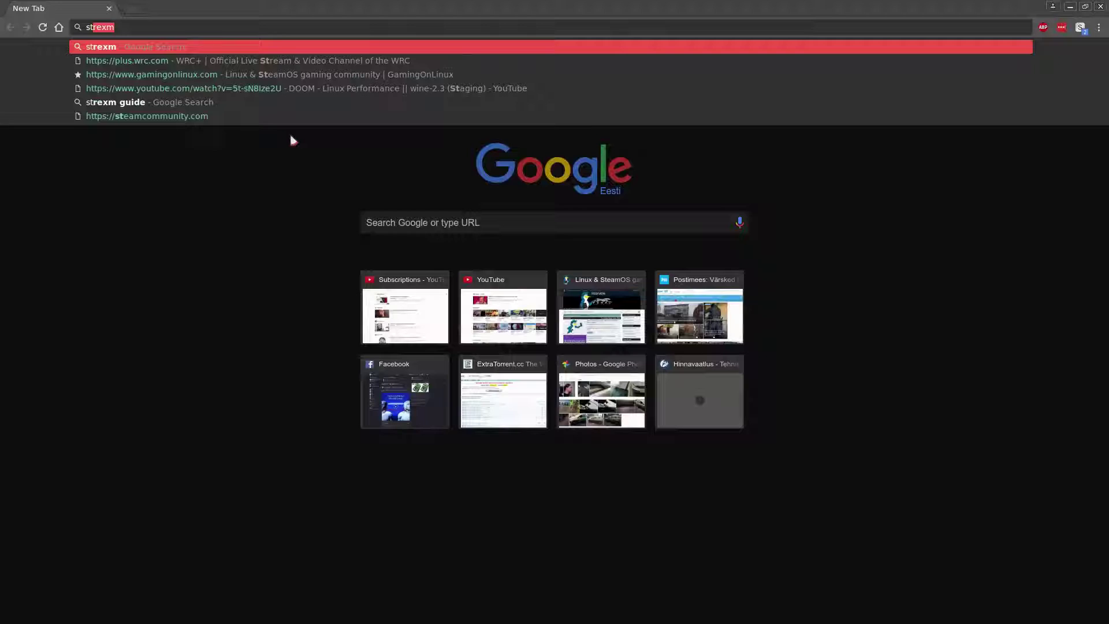
pyautogui.press('Return')
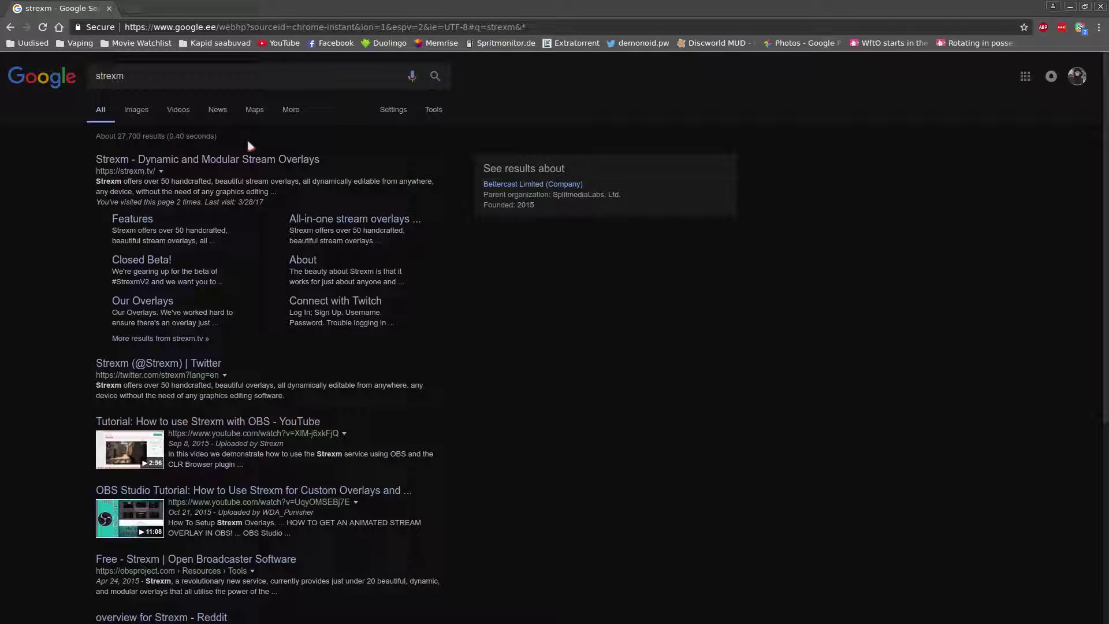
pyautogui.click(223, 161)
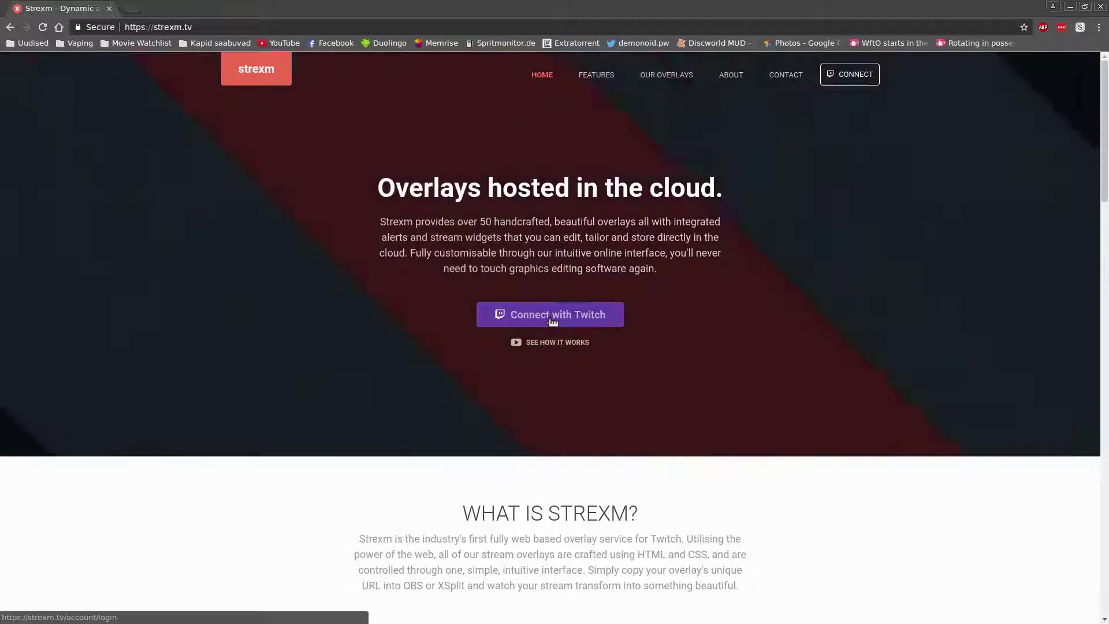
pyautogui.click(553, 318)
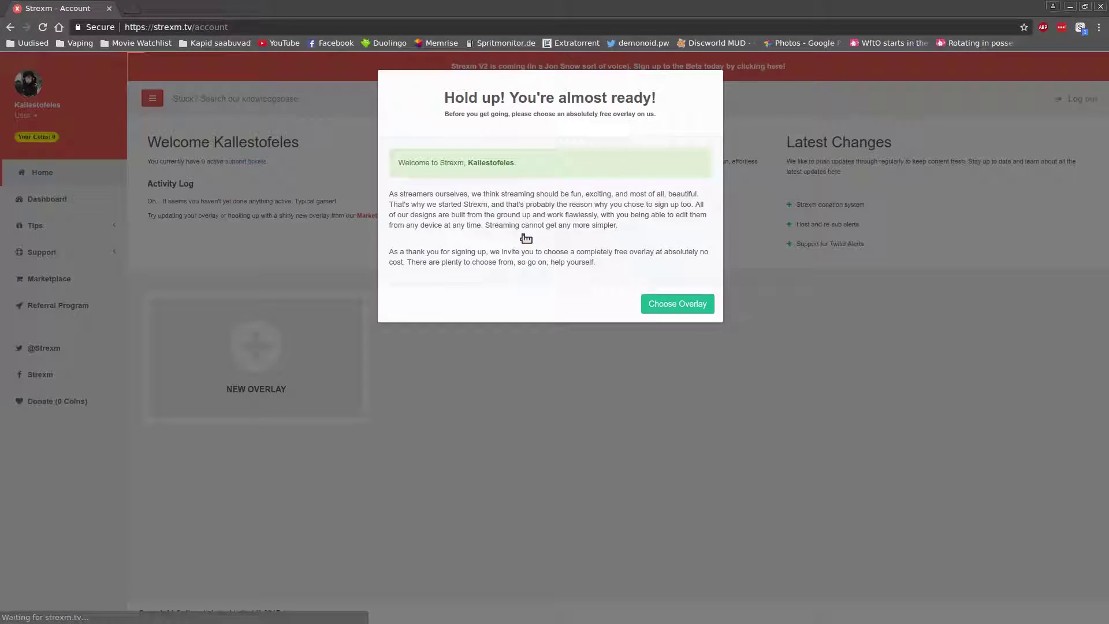
# Go to the free overlay choices and filter them to Doom overlays
pyautogui.click(683, 310)
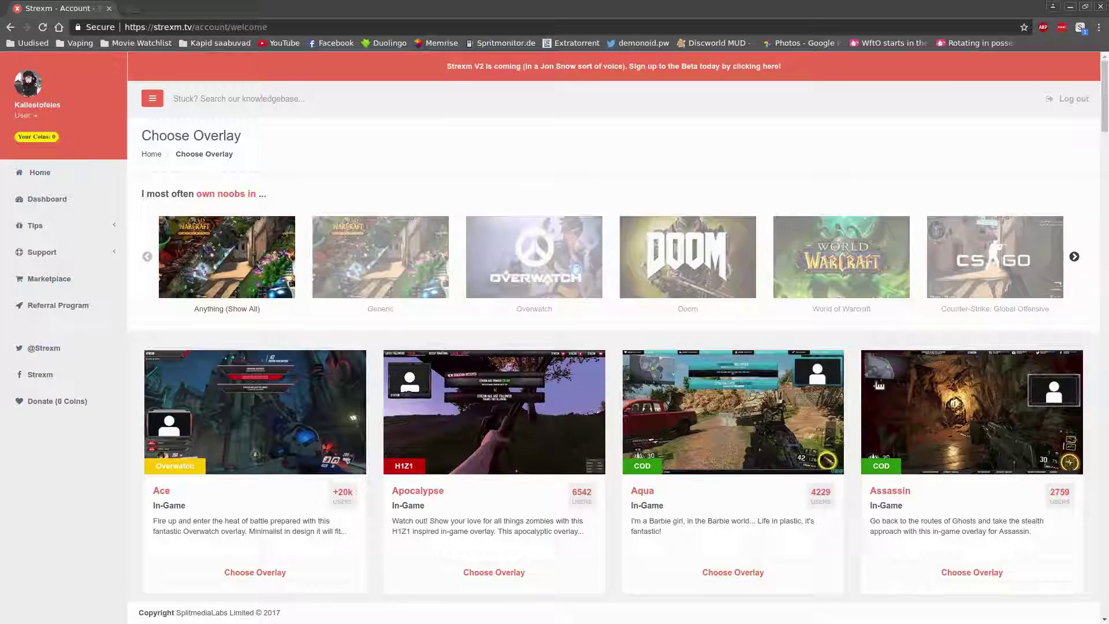
pyautogui.scroll(-6, 613, 346)
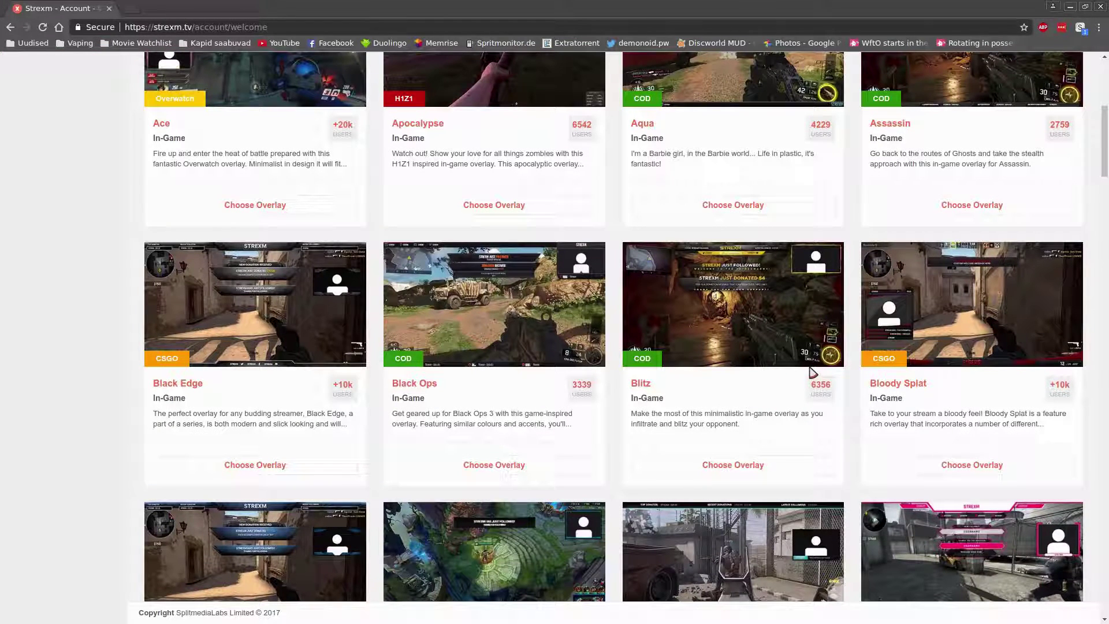
pyautogui.scroll(5, 812, 372)
pyautogui.scroll(2, 789, 372)
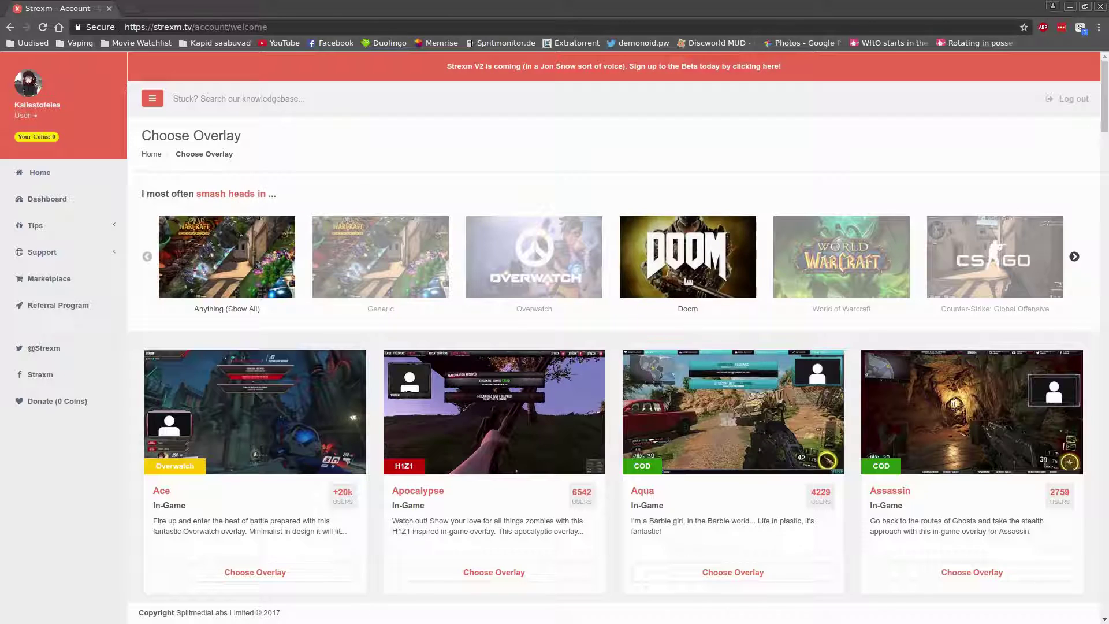
pyautogui.click(687, 256)
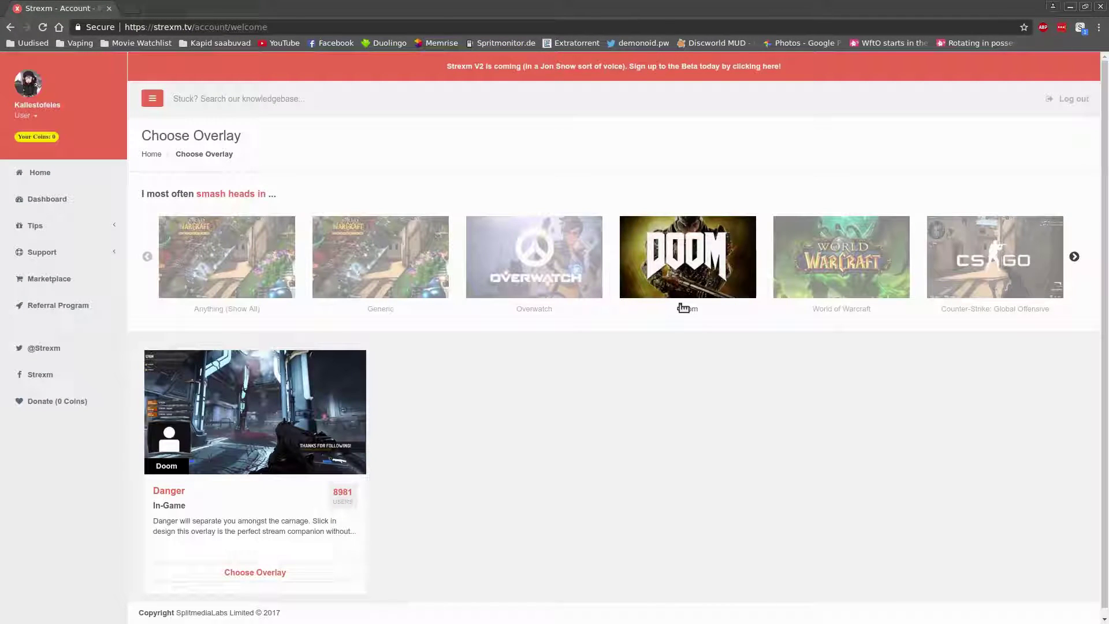
pyautogui.scroll(-1, 676, 335)
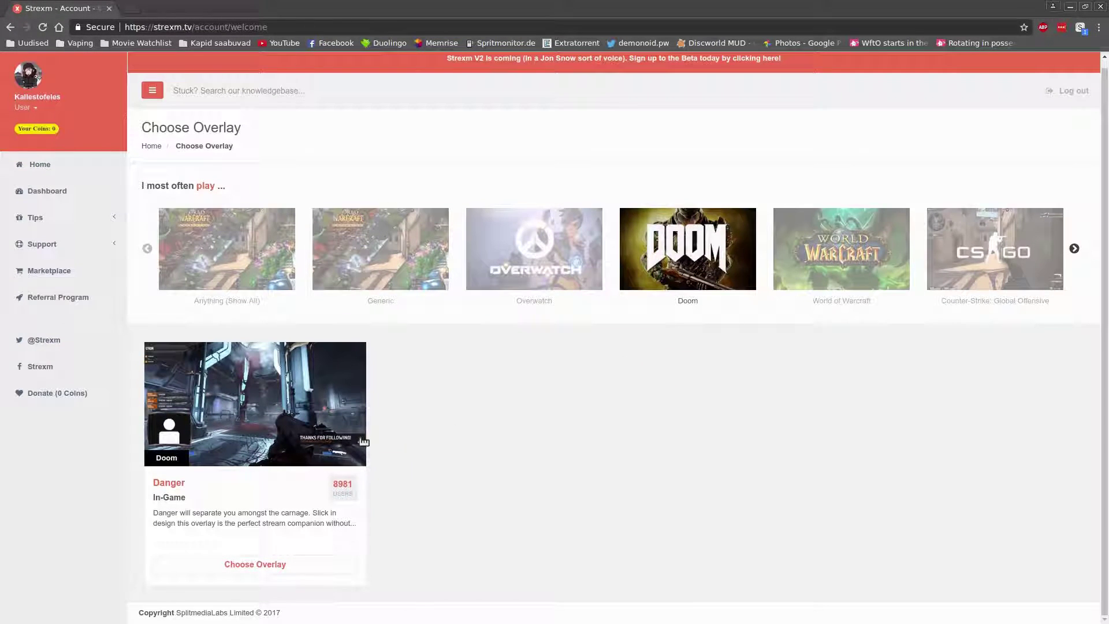
# Preview the Danger in-game overlay, then choose it
pyautogui.click(223, 393)
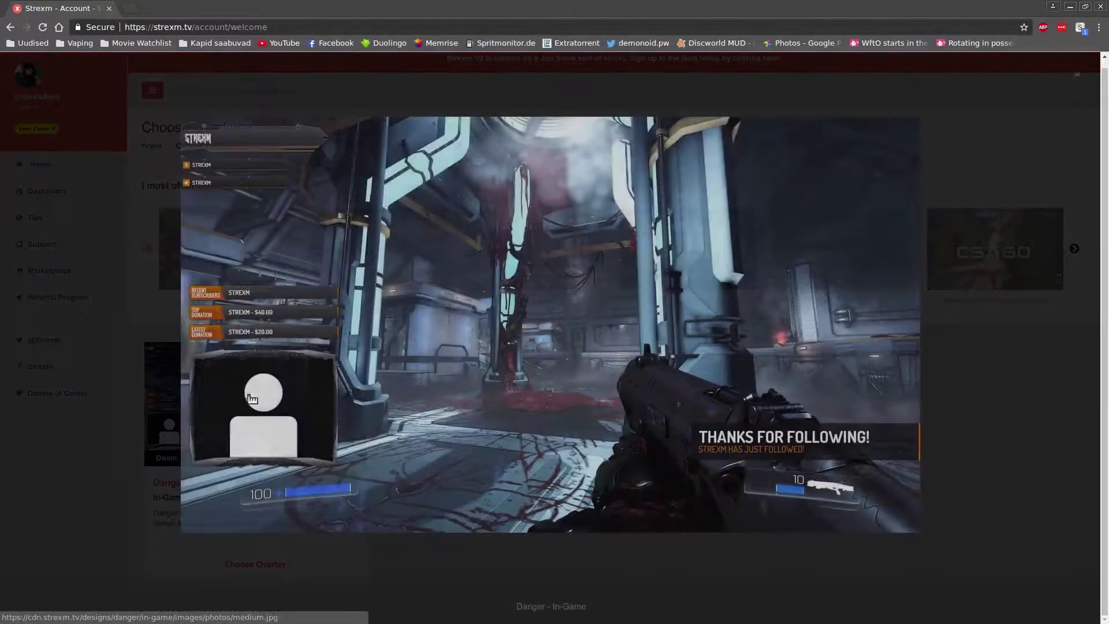
pyautogui.click(1038, 440)
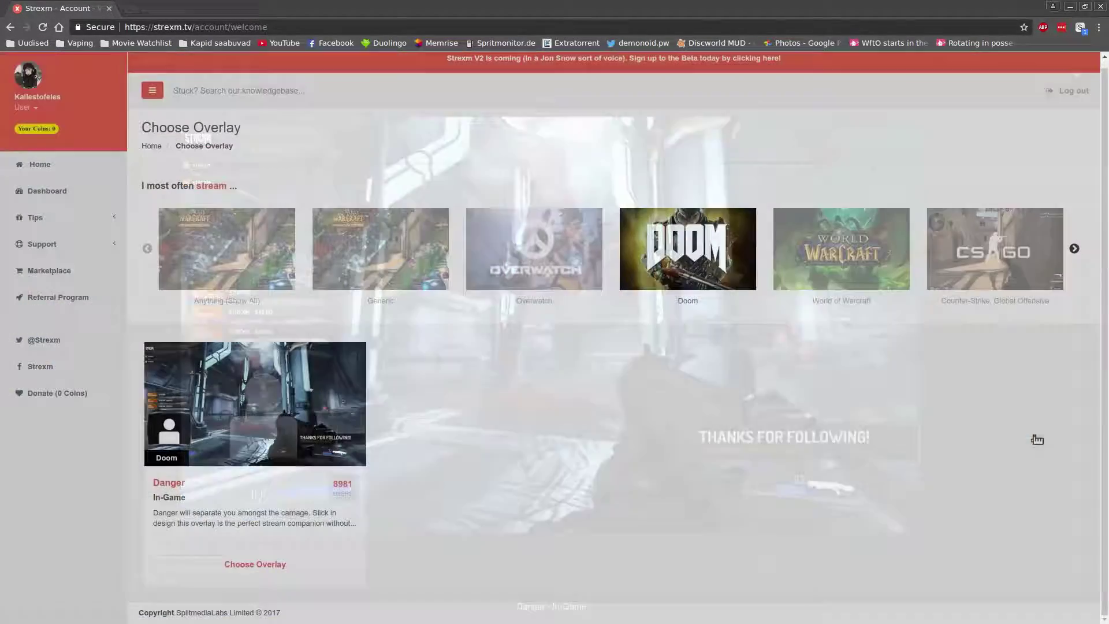
pyautogui.click(280, 566)
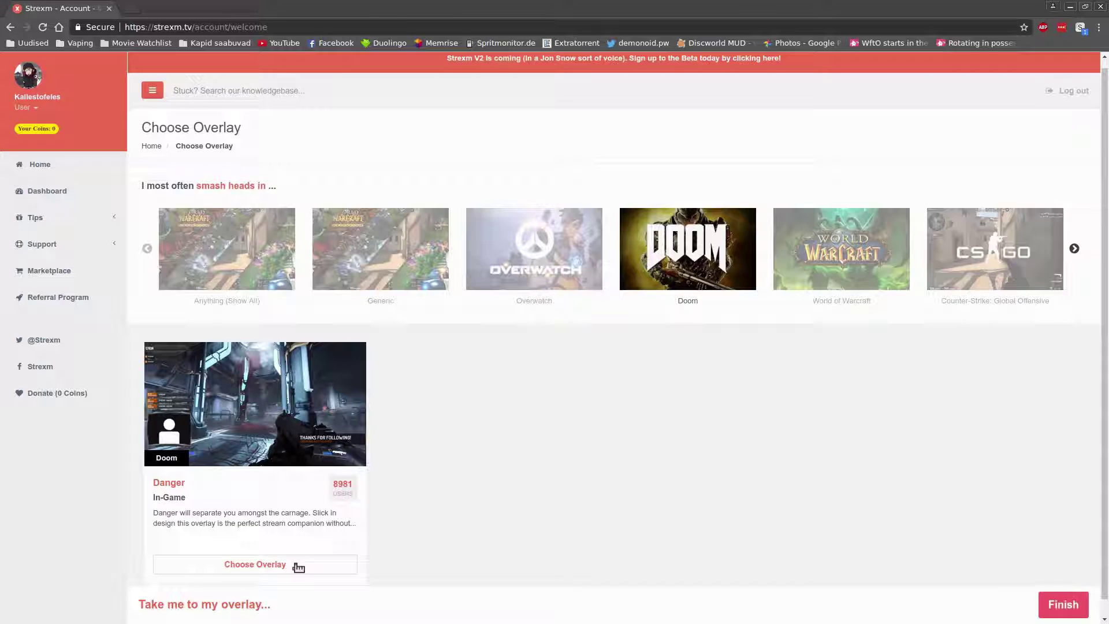
# Finish to open the Danger overlay editor and review the social media icon options
pyautogui.click(1070, 610)
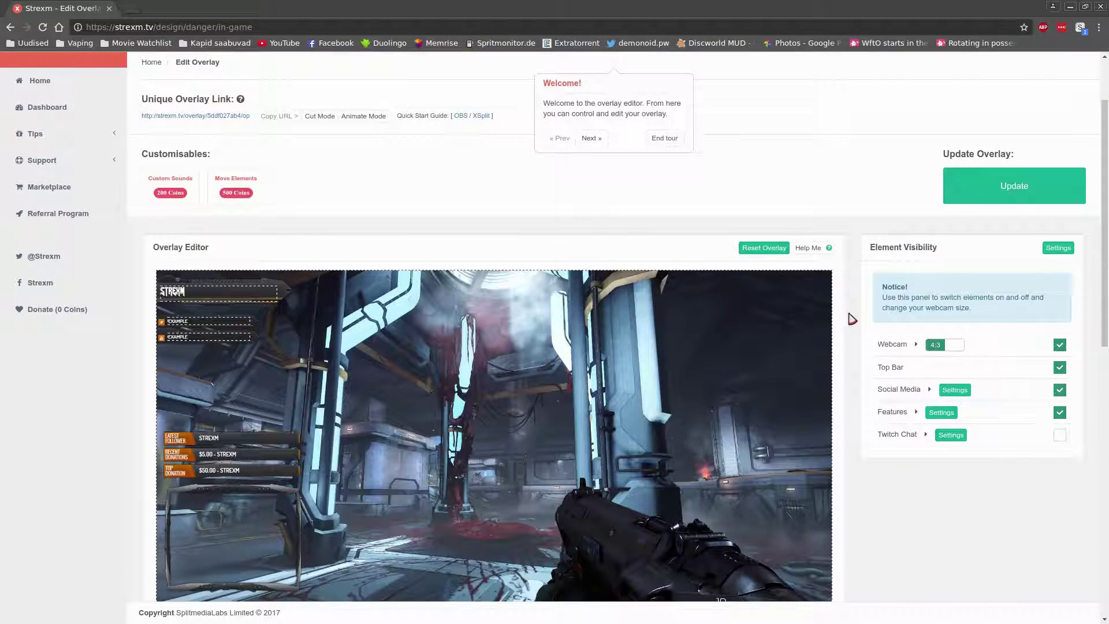
pyautogui.scroll(-3, 853, 316)
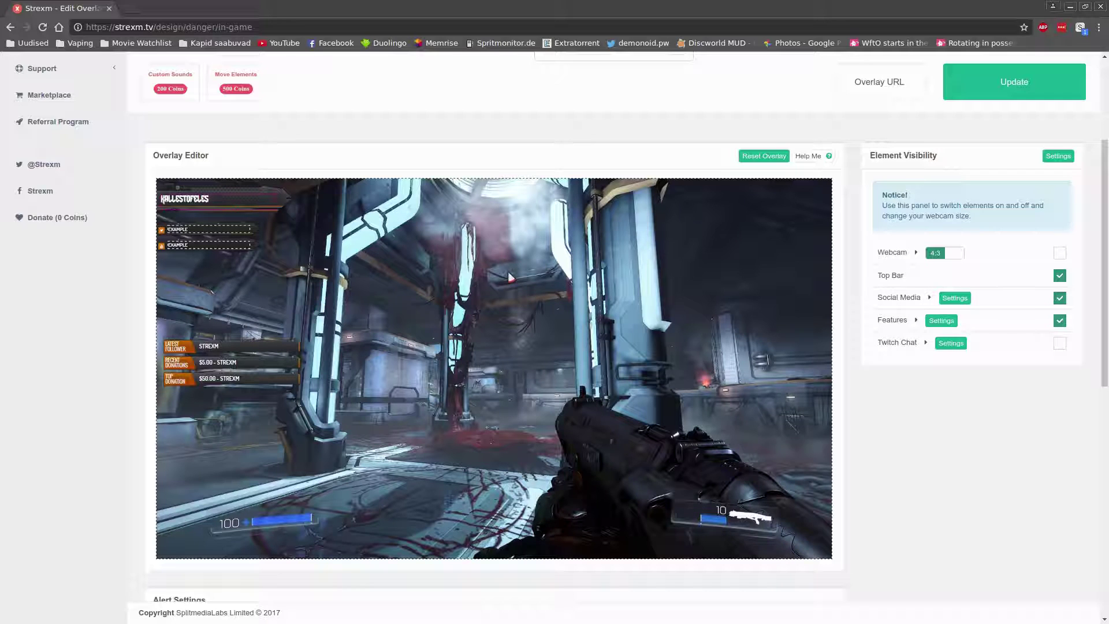
pyautogui.click(954, 298)
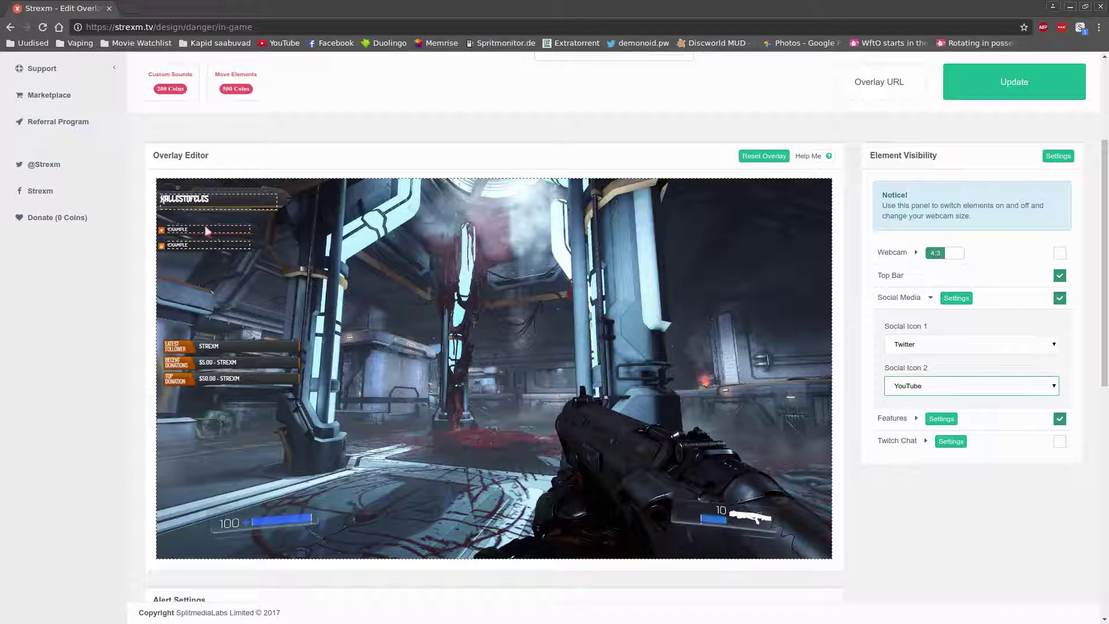
pyautogui.click(206, 246)
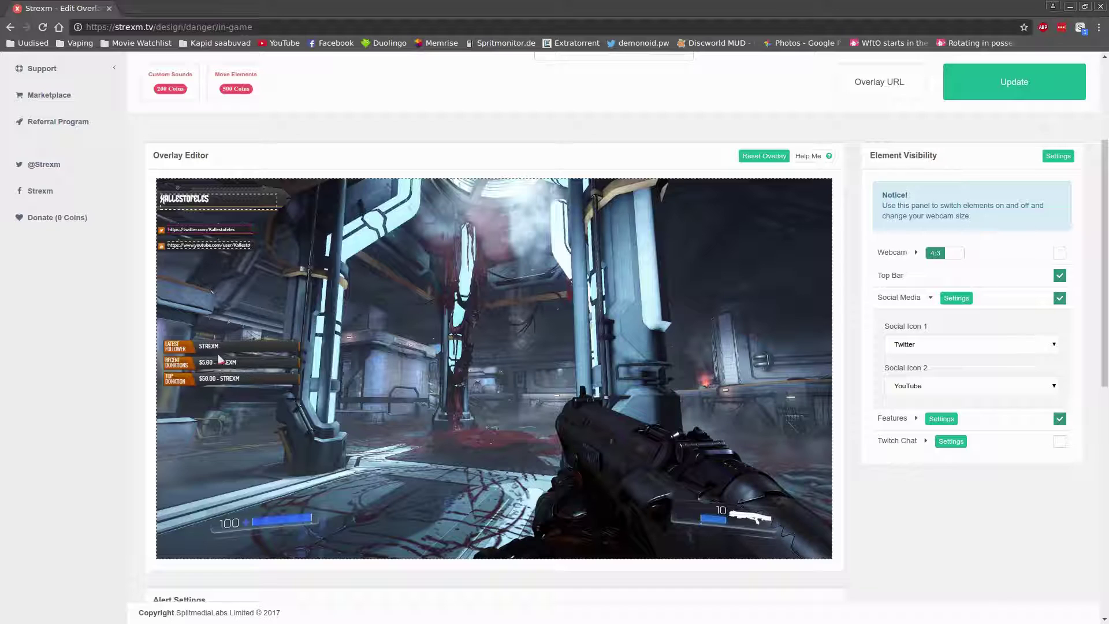
# Adjust the feature options so Recent Followers is shown
pyautogui.click(915, 419)
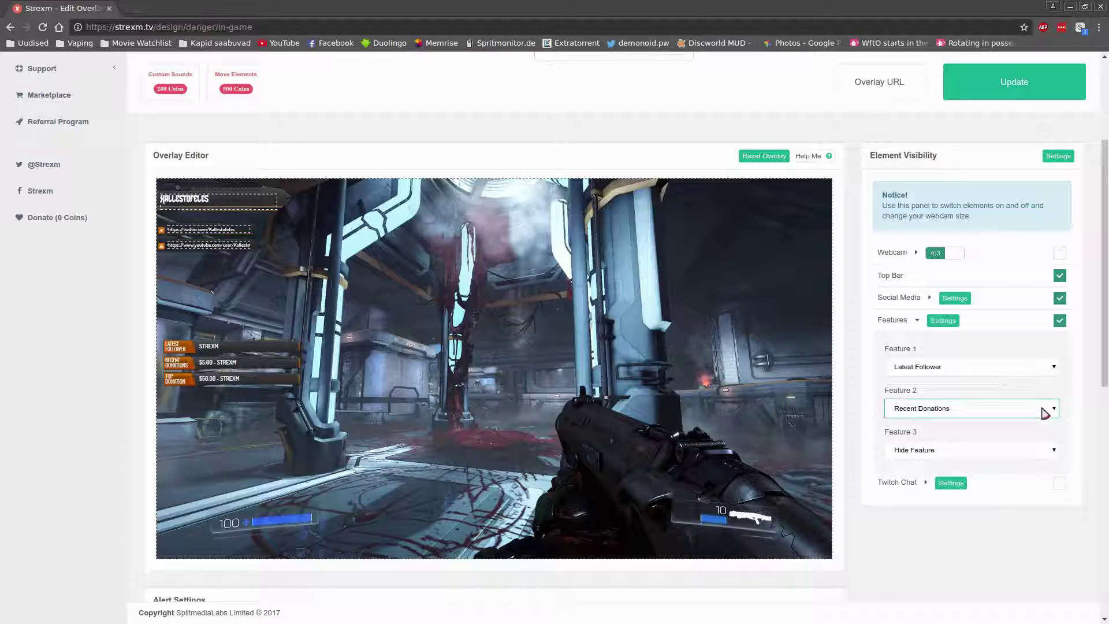
pyautogui.click(1042, 409)
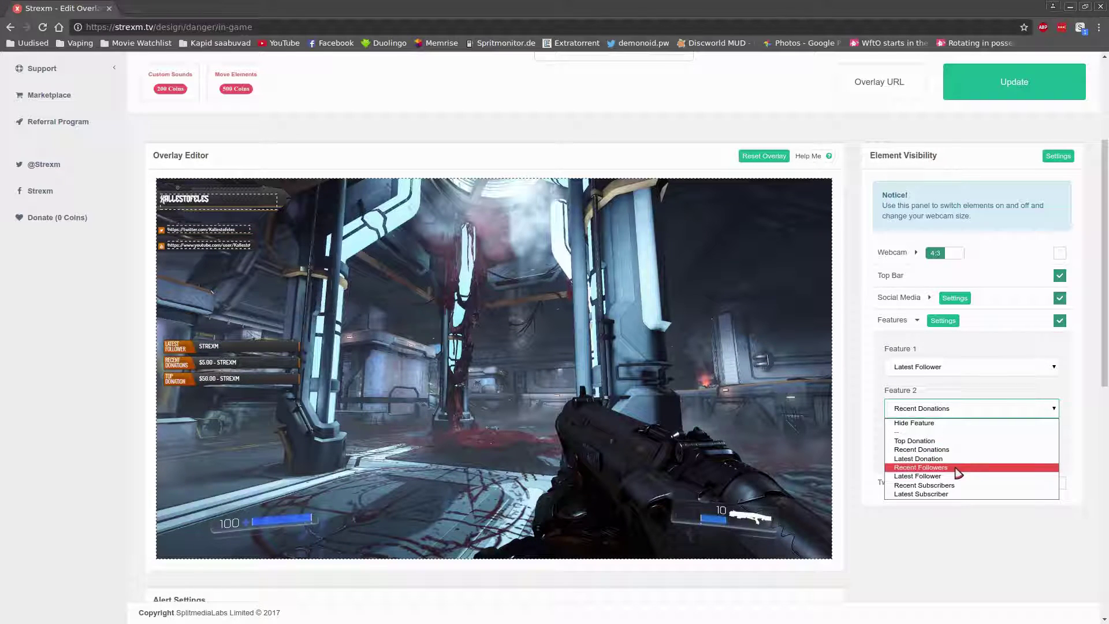
pyautogui.click(957, 469)
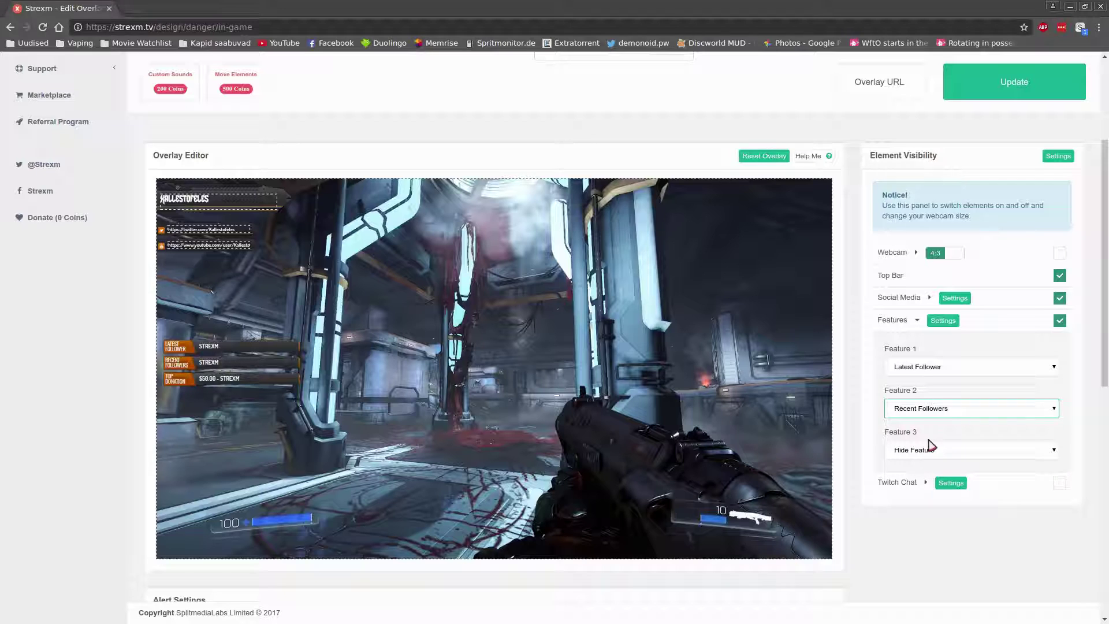
pyautogui.click(968, 413)
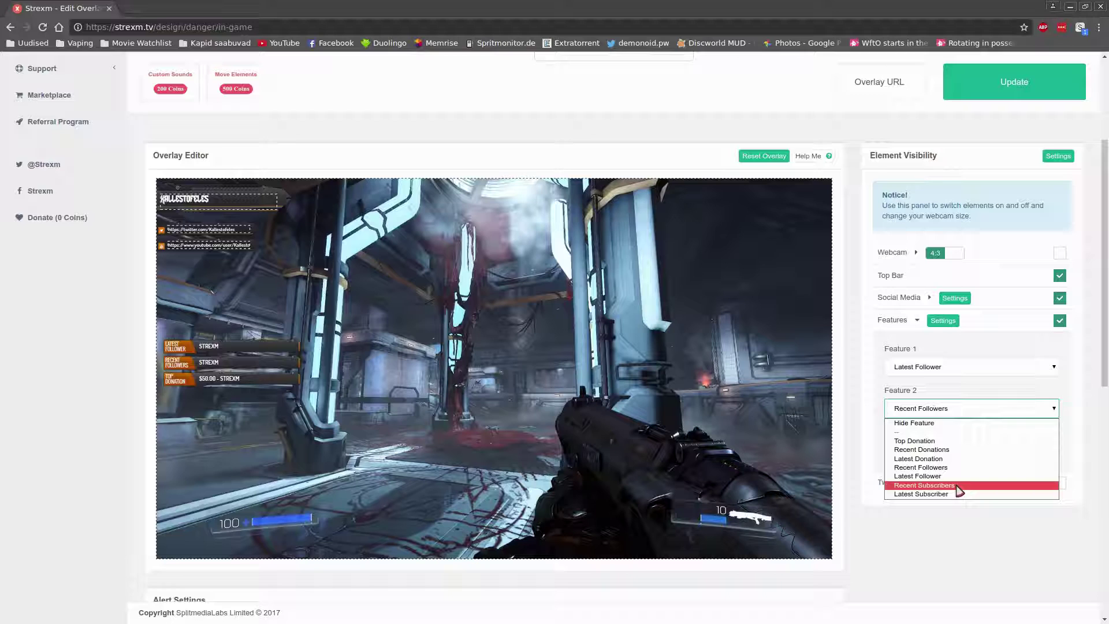
pyautogui.click(959, 486)
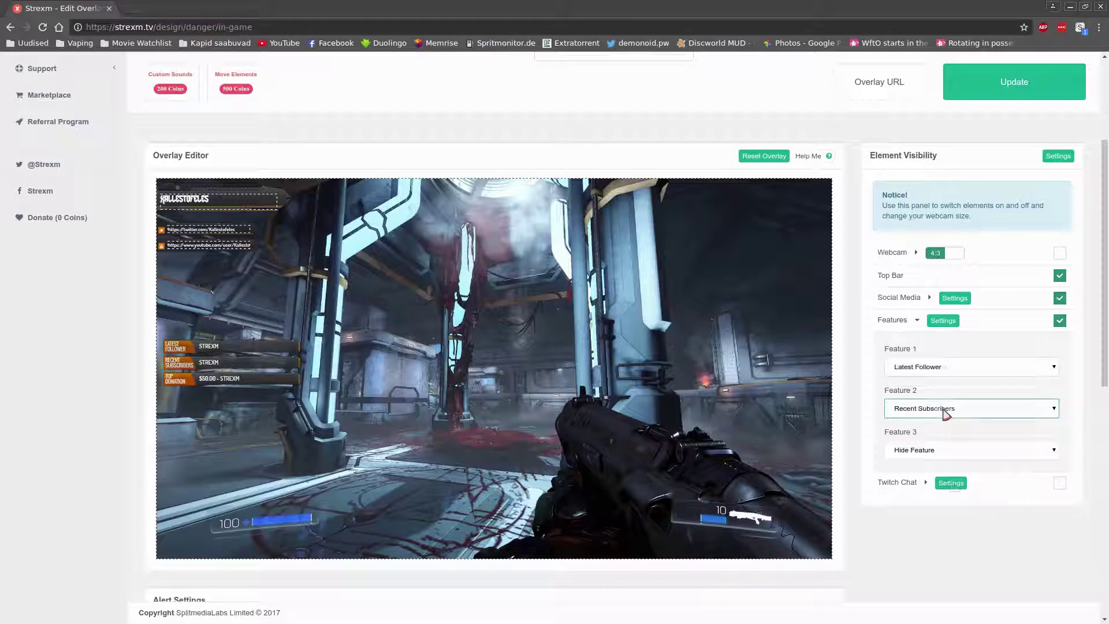
# Enable Twitch Chat and set its chat theme to S0N0S' Theme
pyautogui.click(1059, 482)
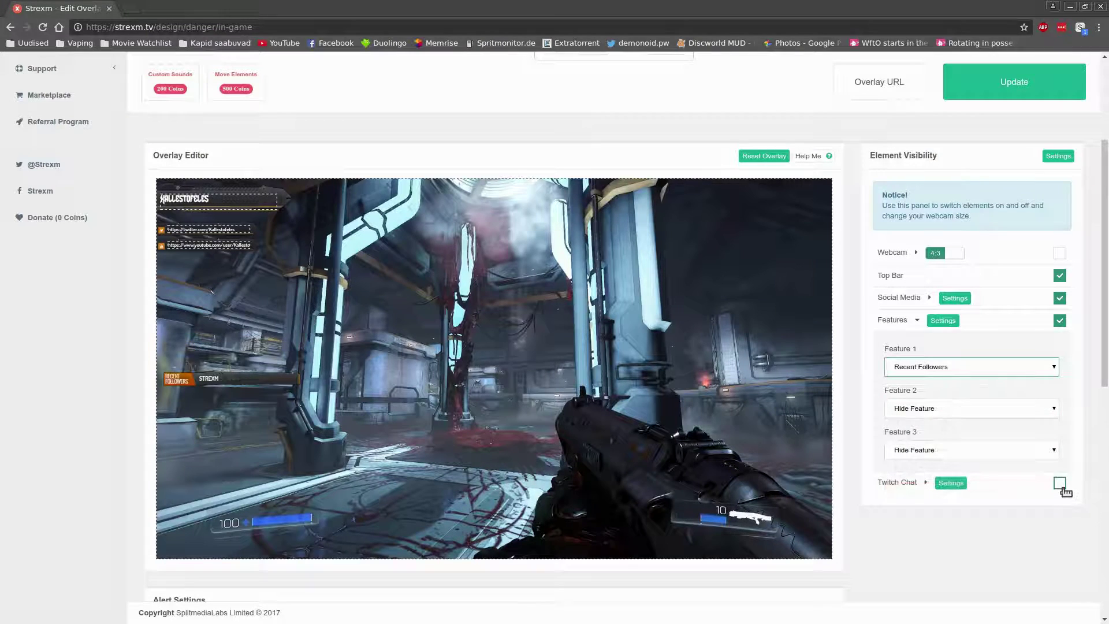
pyautogui.click(953, 483)
pyautogui.click(950, 530)
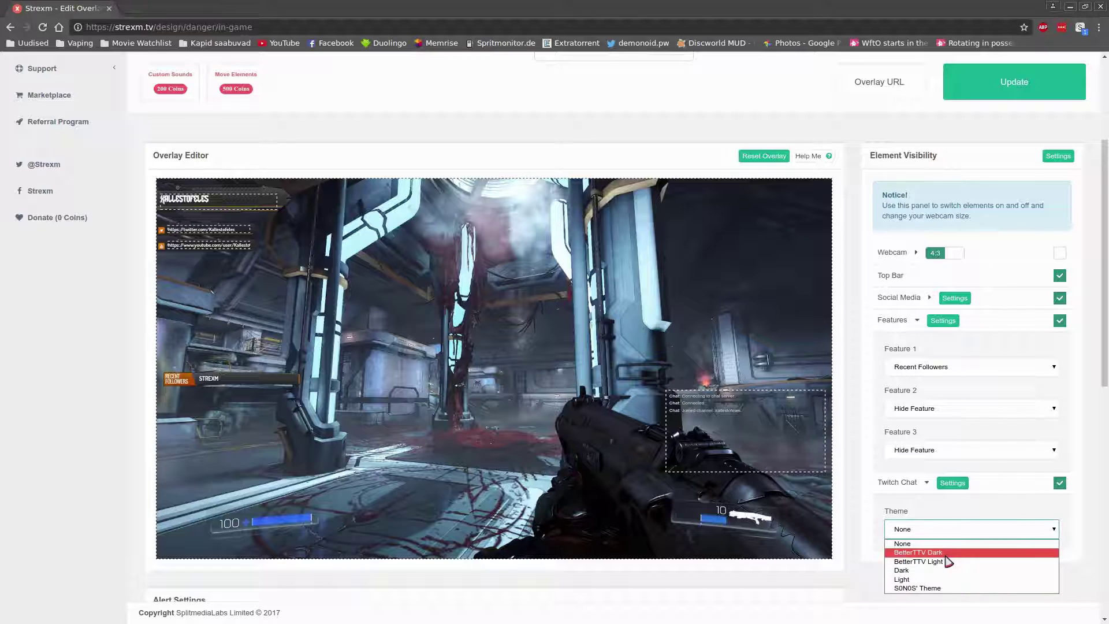
pyautogui.click(943, 553)
pyautogui.click(943, 533)
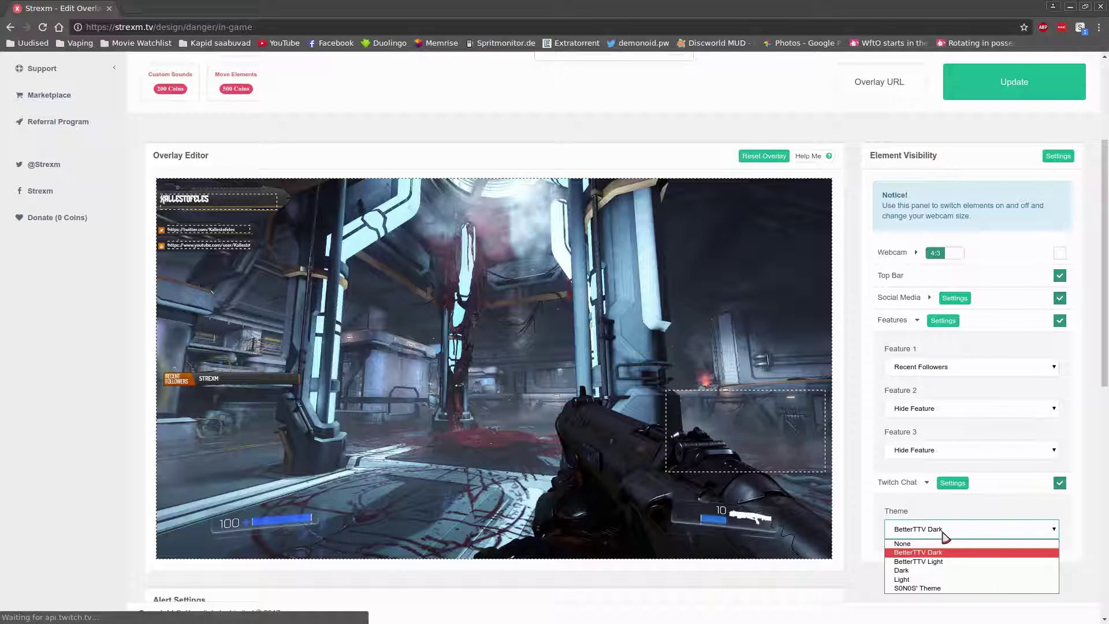
pyautogui.press('Down')
pyautogui.press('Down')
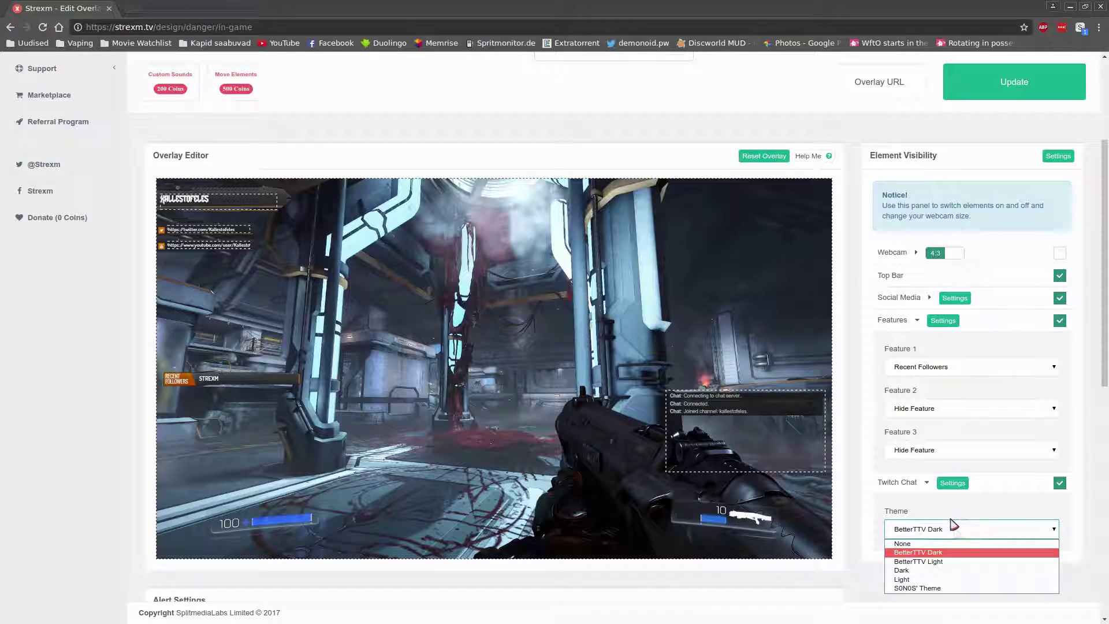
pyautogui.press('Return')
pyautogui.click(956, 537)
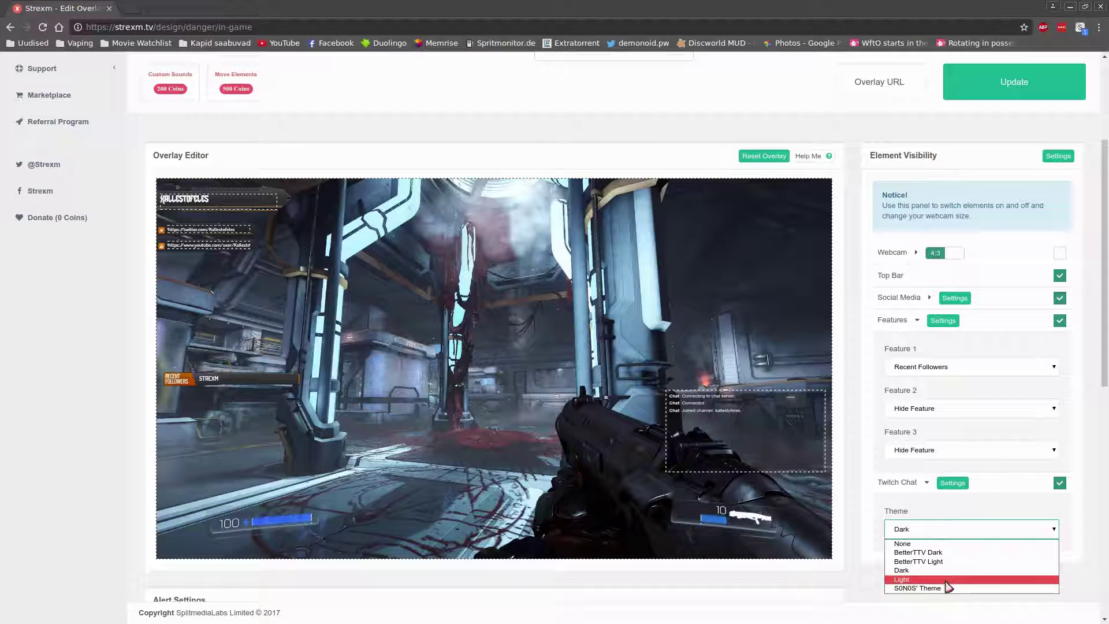
pyautogui.click(948, 588)
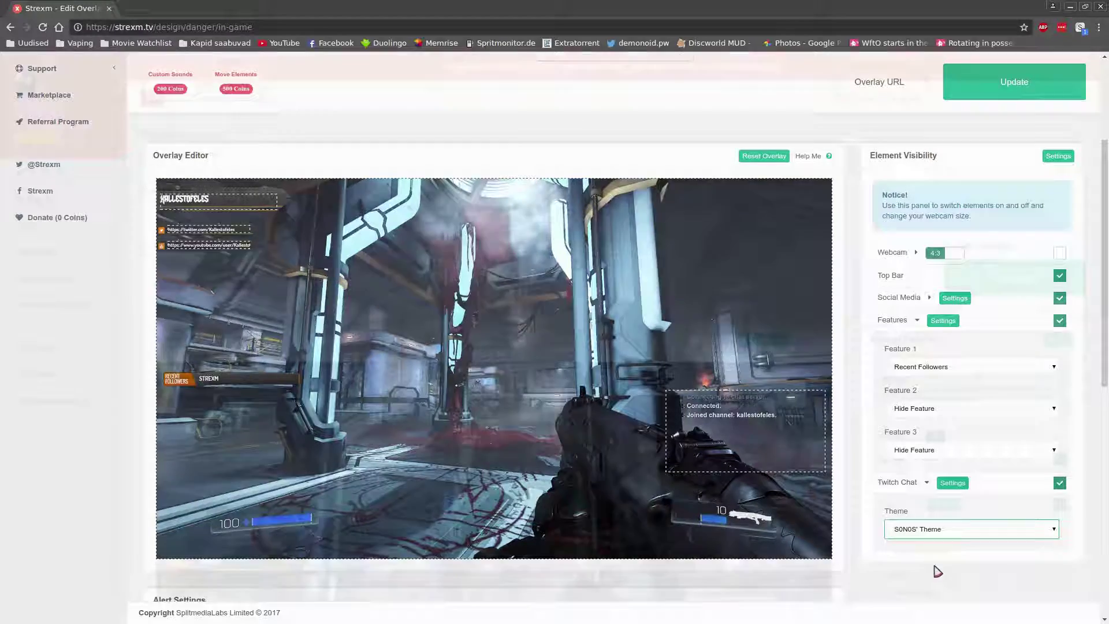
# Change the follower alert's Message Line 2 to 'Thank you {name}!' and return to the top
pyautogui.scroll(-8, 577, 265)
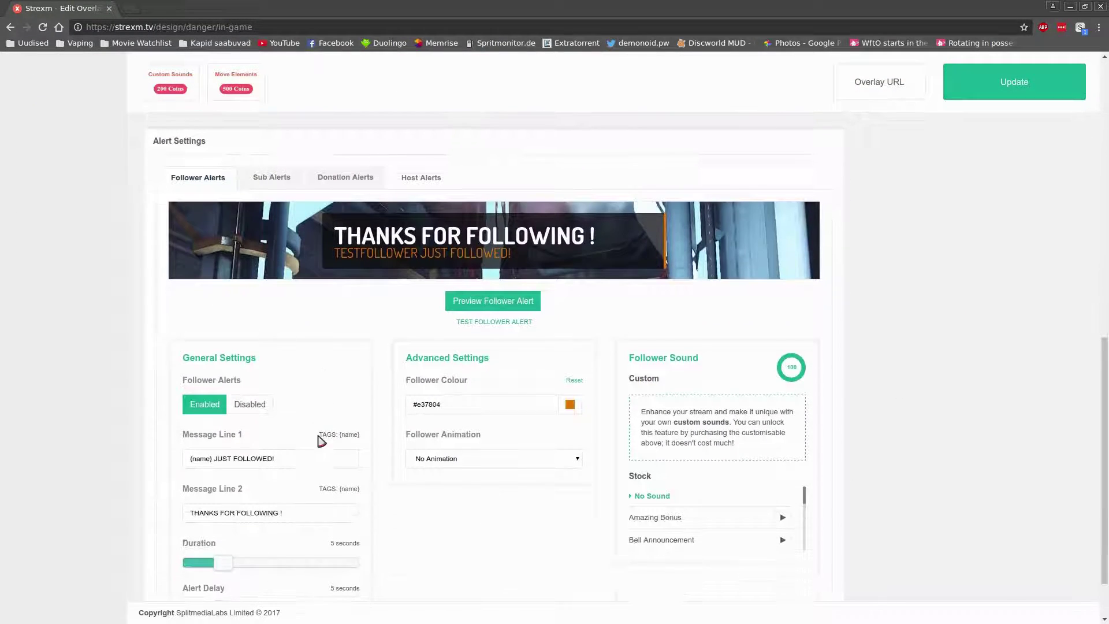
pyautogui.click(290, 512)
pyautogui.press('BackSpace')
pyautogui.write('{name}')
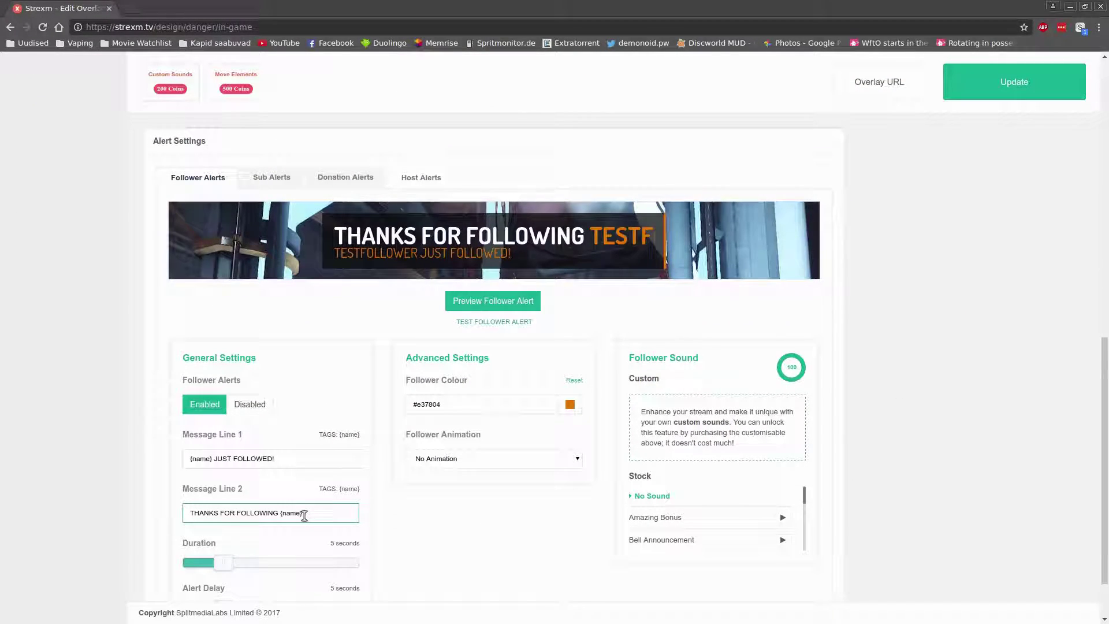
pyautogui.write(' !')
pyautogui.press('BackSpace')
pyautogui.press('BackSpace')
pyautogui.write('!')
pyautogui.press('Home')
pyautogui.hotkey('ctrl', 'shift', 'Right')
pyautogui.hotkey('ctrl', 'shift', 'Right')
pyautogui.hotkey('ctrl', 'shift', 'Right')
pyautogui.write('Thank you!')
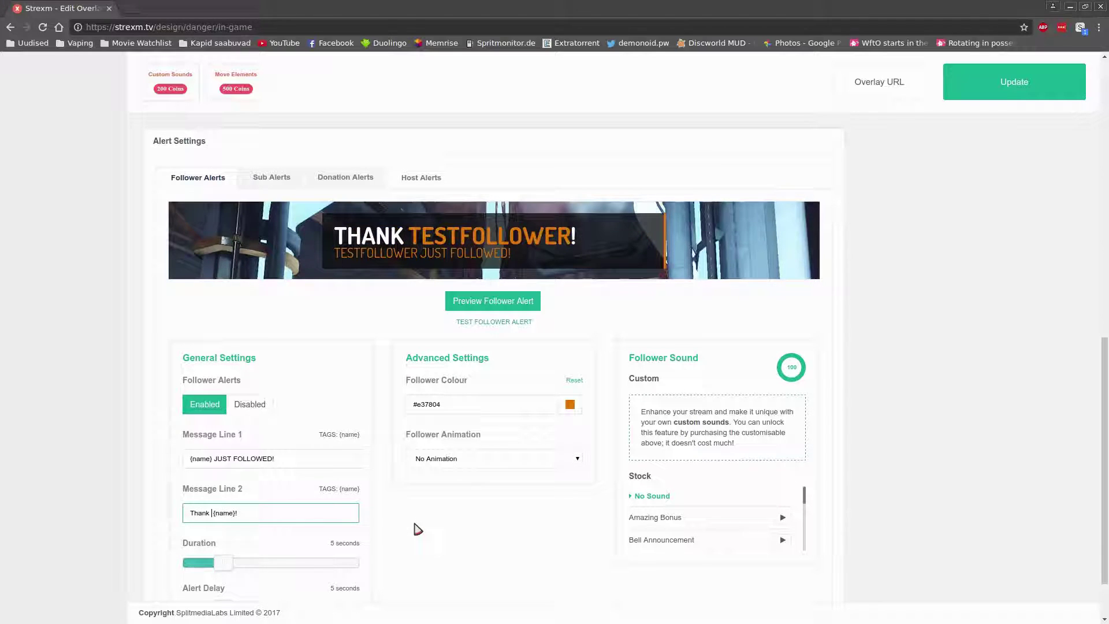
pyautogui.press('BackSpace')
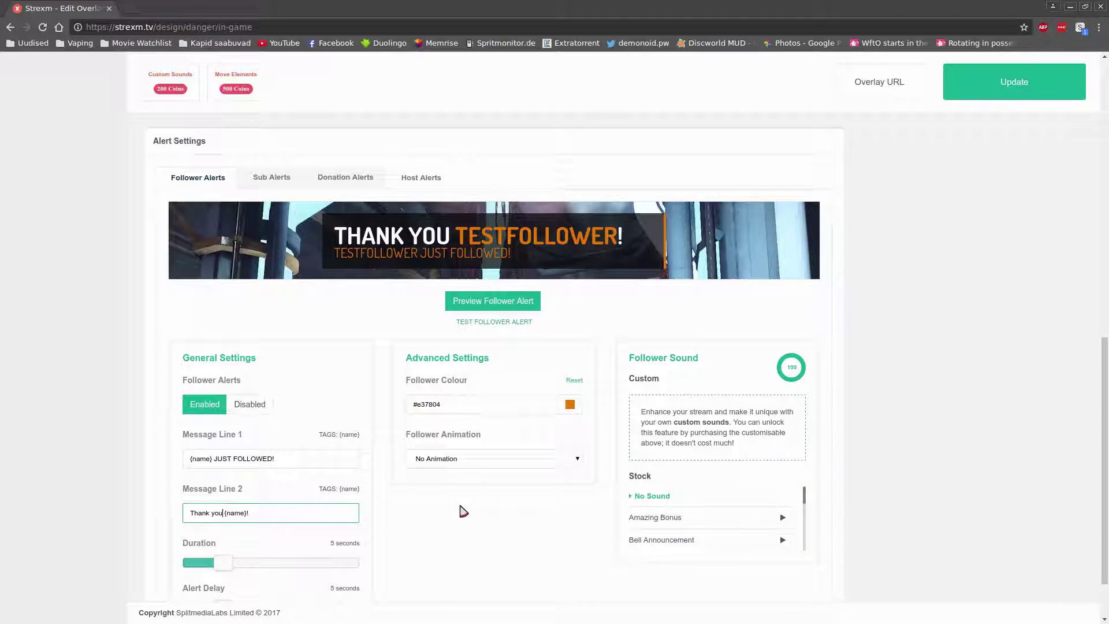
pyautogui.scroll(-2, 460, 510)
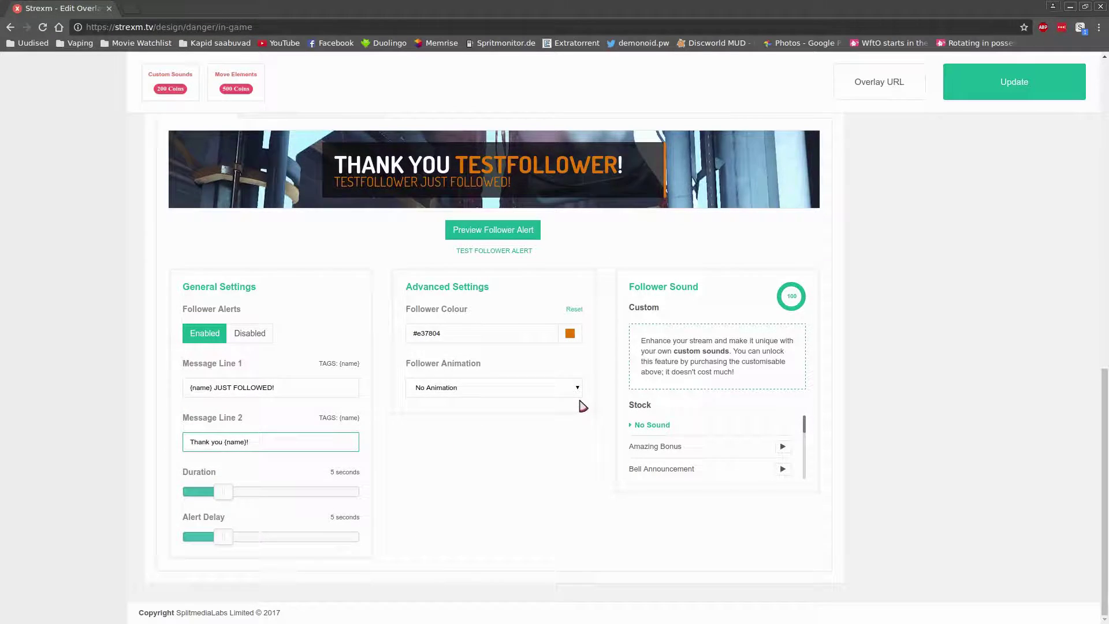
pyautogui.press('Escape')
pyautogui.scroll(4, 866, 421)
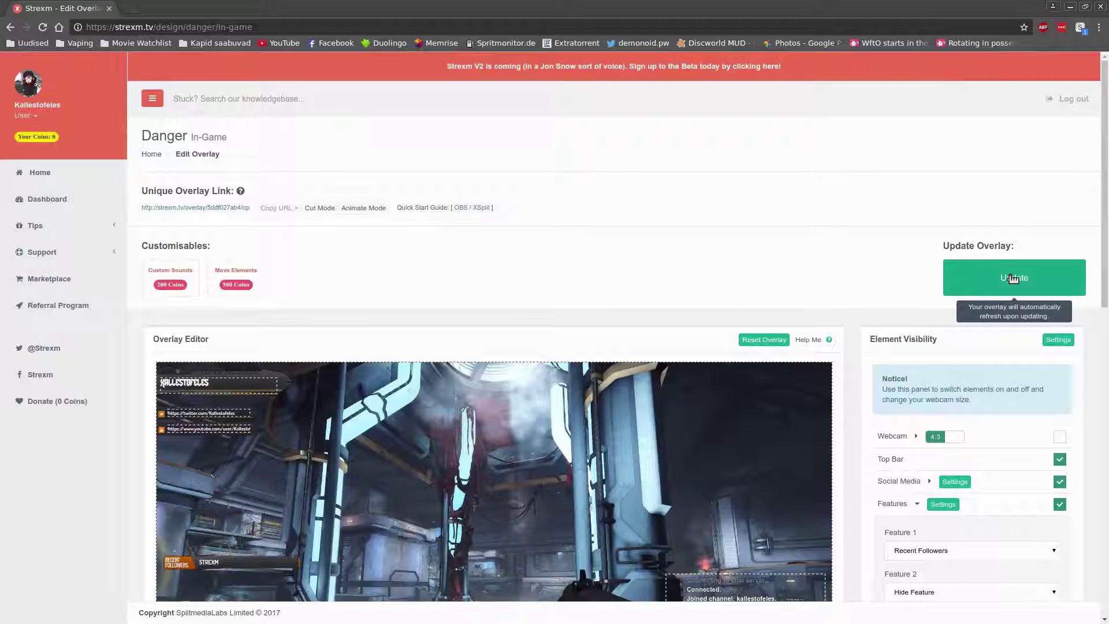
# Update the overlay and copy its Copy URL / Animate Mode link to the clipboard
pyautogui.click(947, 280)
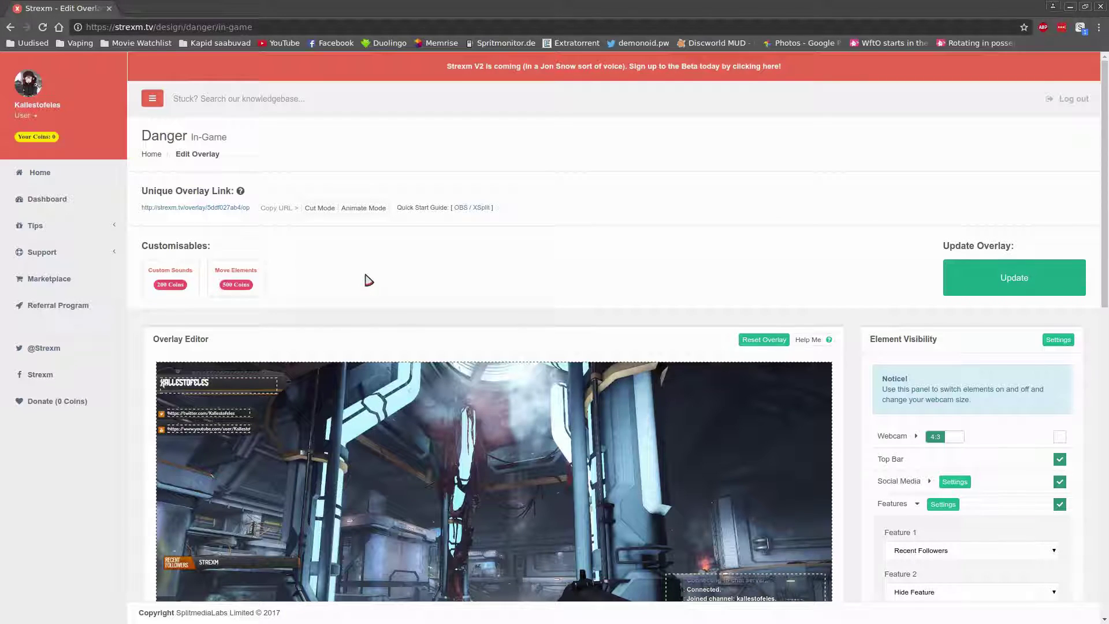
pyautogui.click(948, 283)
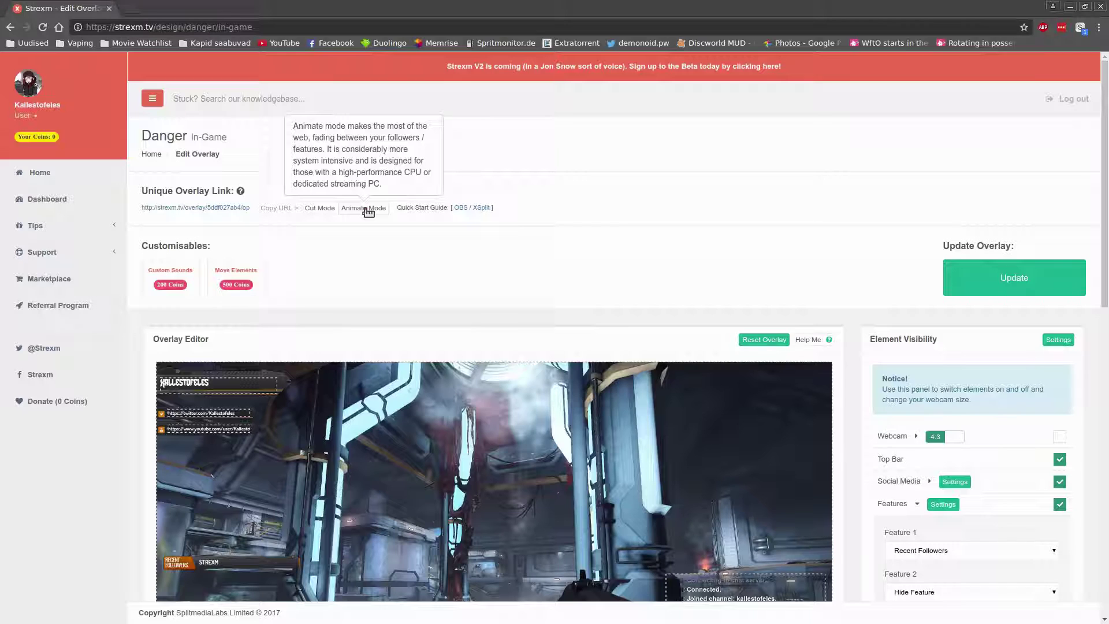
pyautogui.click(368, 209)
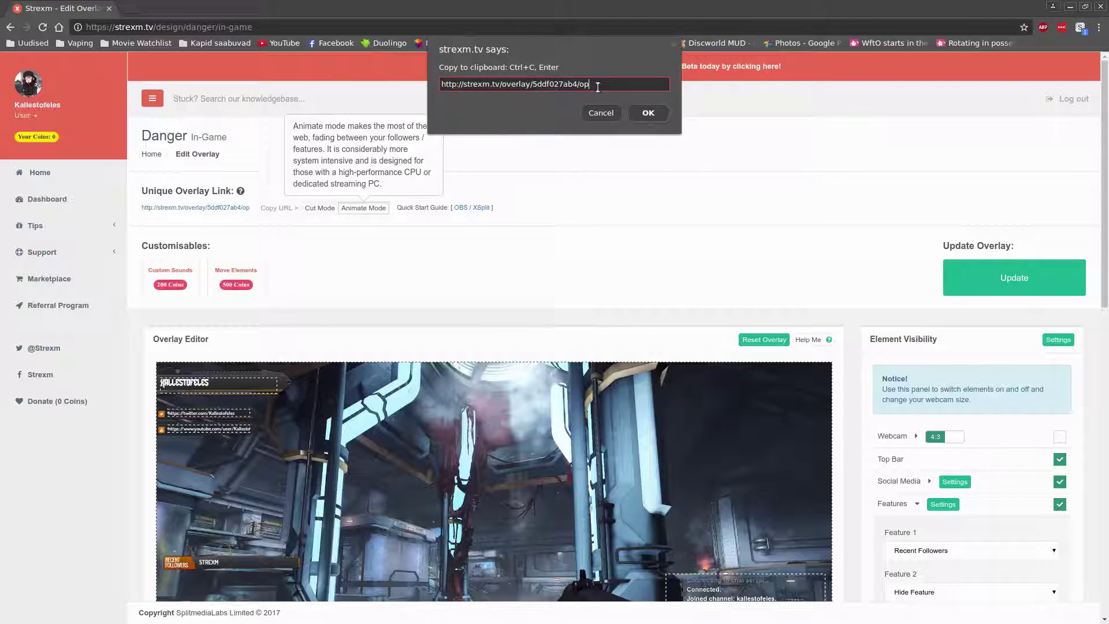
pyautogui.click(647, 113)
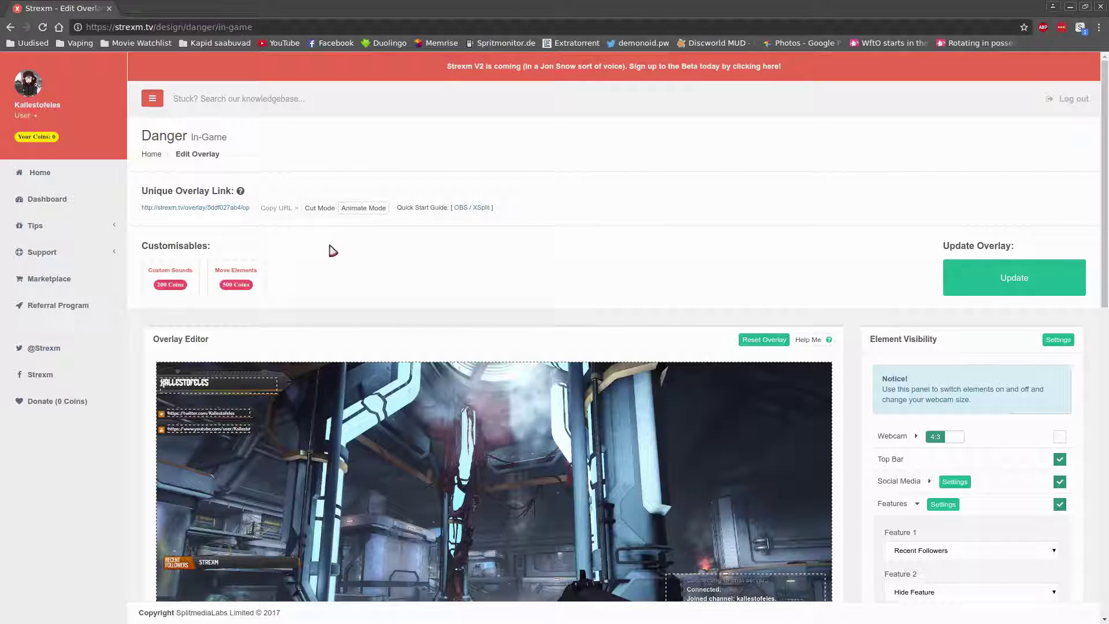
pyautogui.hotkey('alt', 'Tab')
pyautogui.hotkey('alt', 'Tab')
pyautogui.hotkey('alt', 'Tab')
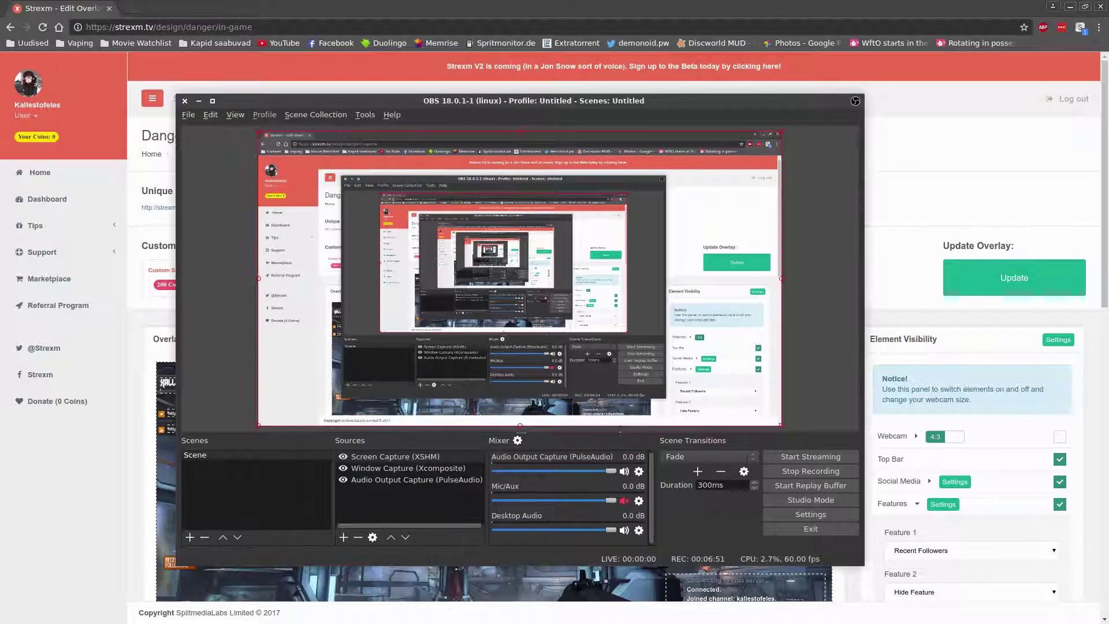
# Add a QtWebKit Browser source and paste the Strexm overlay link as its URL
pyautogui.click(343, 537)
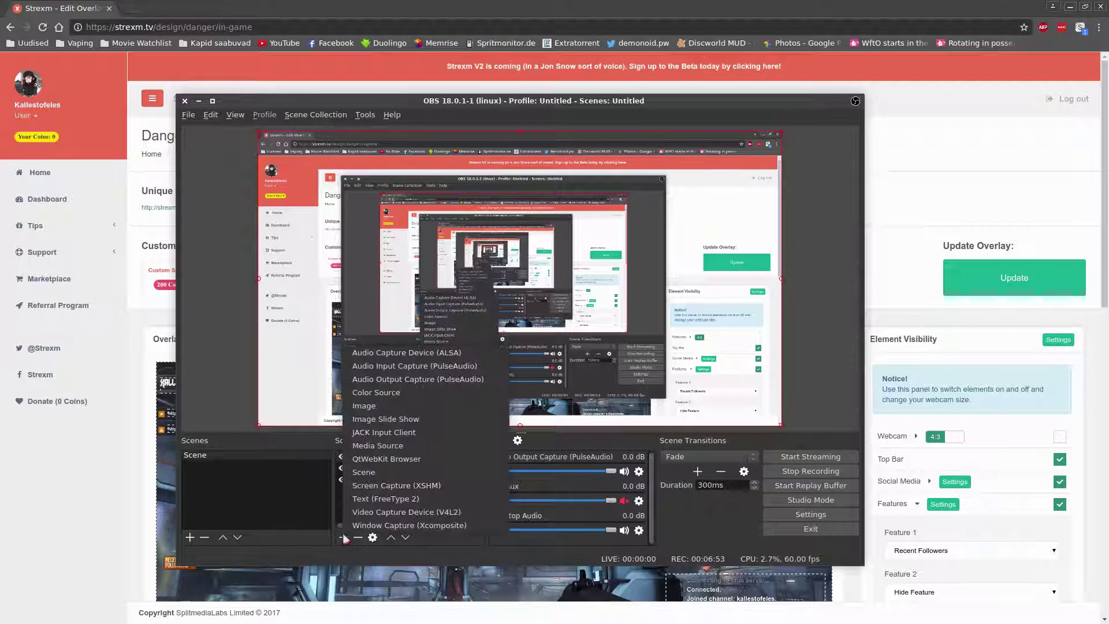
pyautogui.click(432, 459)
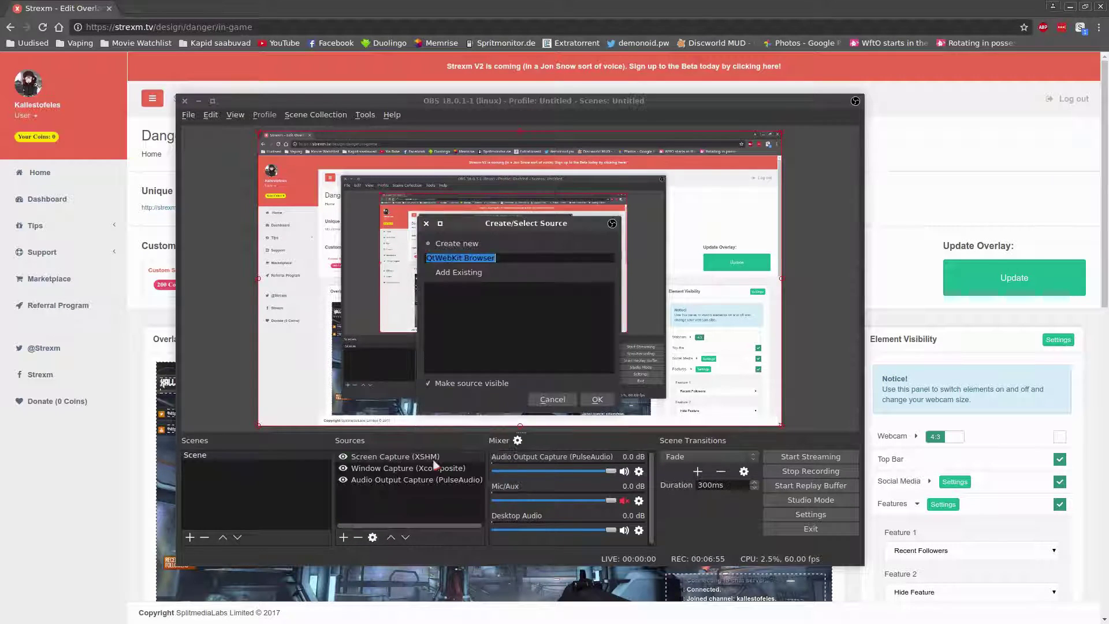
pyautogui.click(597, 399)
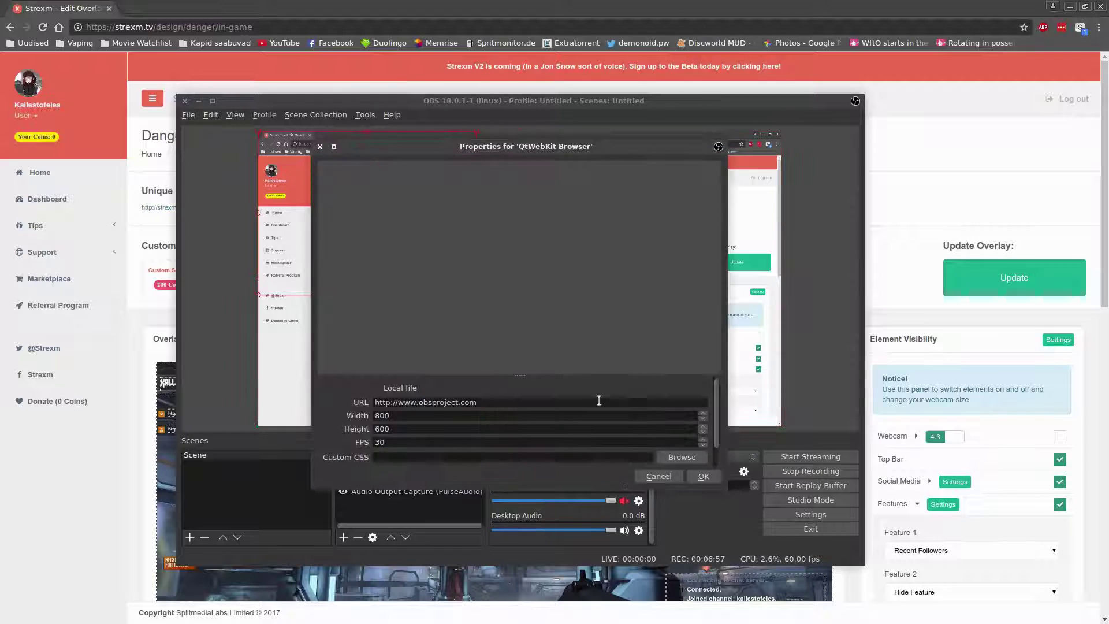
pyautogui.tripleClick(483, 401)
pyautogui.write('http://strexm.tv/overlay/5ddf027ab4/op')
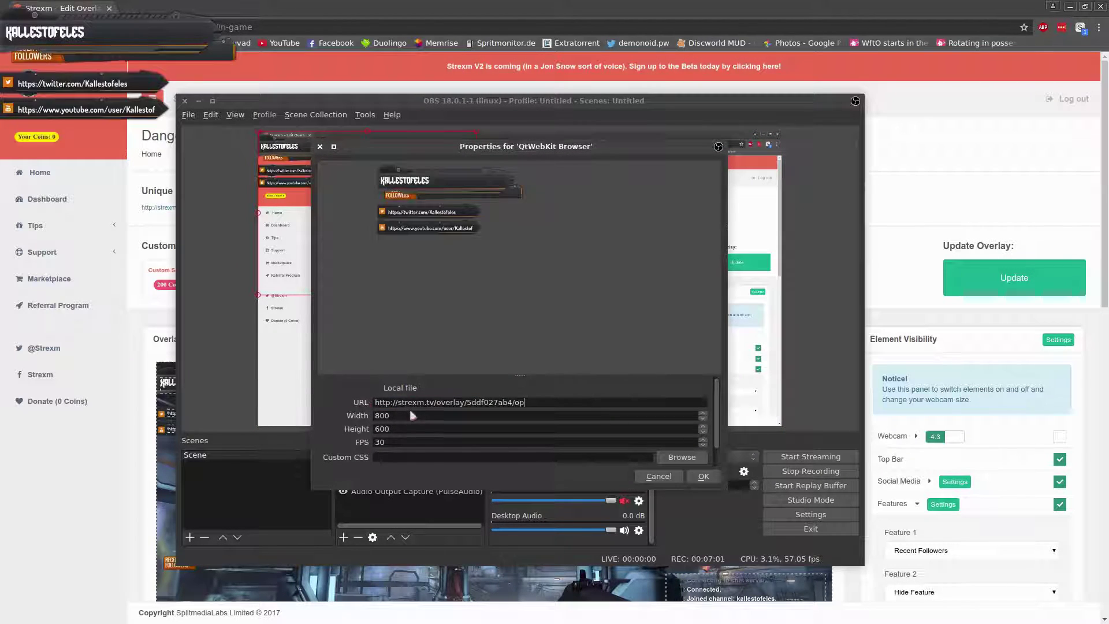
# Set the browser source to 1920×1080 at 30 FPS and confirm the settings
pyautogui.doubleClick(387, 416)
pyautogui.write('1920')
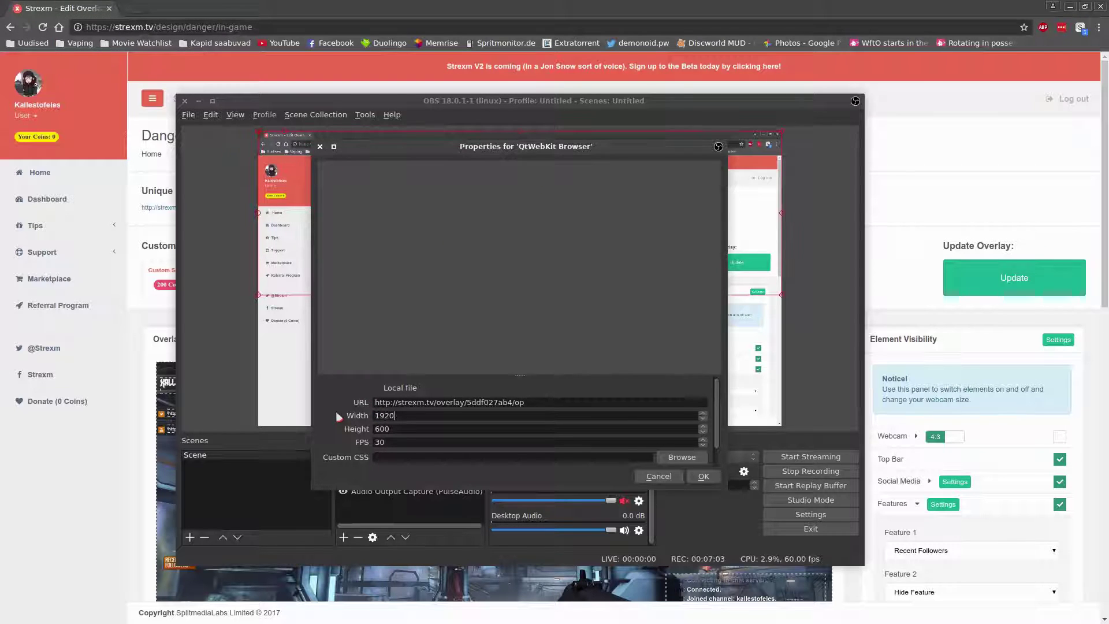
pyautogui.press('Tab')
pyautogui.write('108')
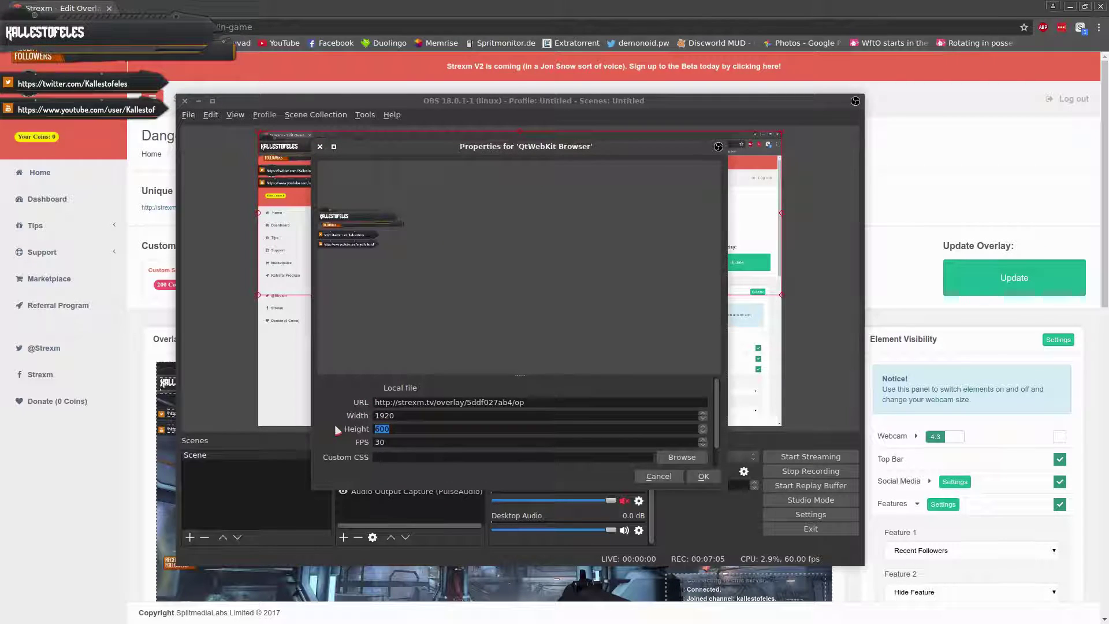
pyautogui.write('0')
pyautogui.press('Tab')
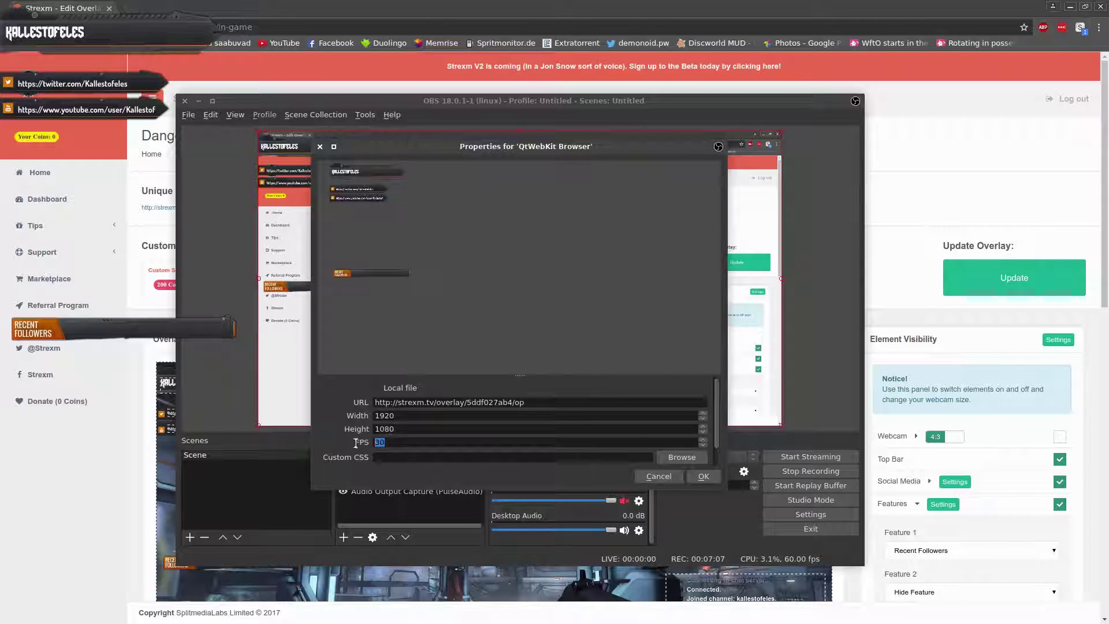
pyautogui.write('60')
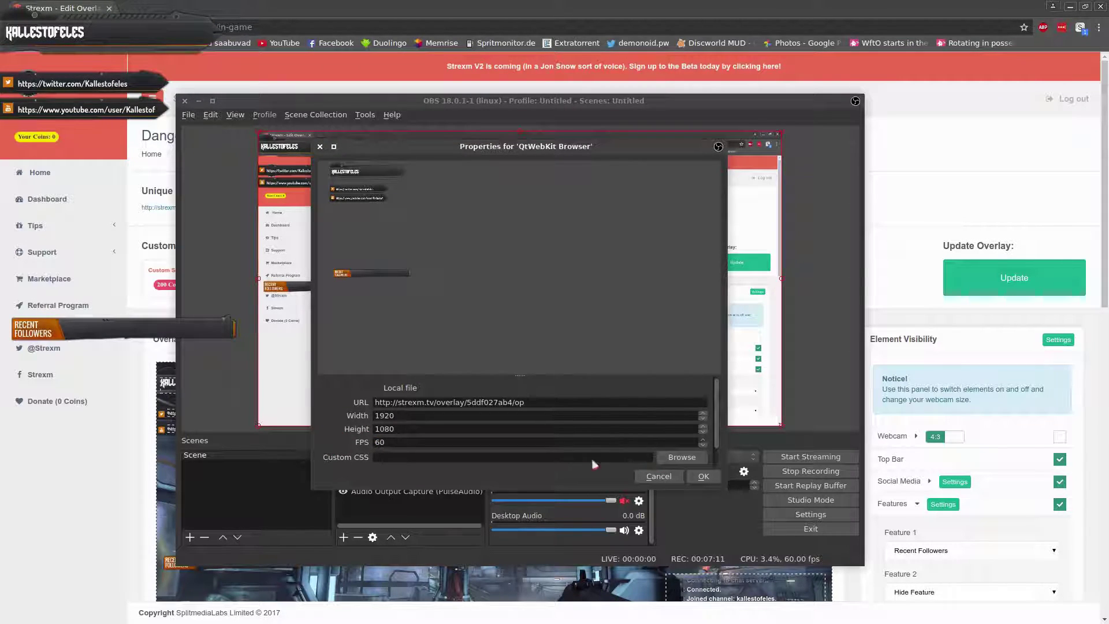
pyautogui.moveTo(392, 440); pyautogui.dragTo(340, 444)
pyautogui.write('30')
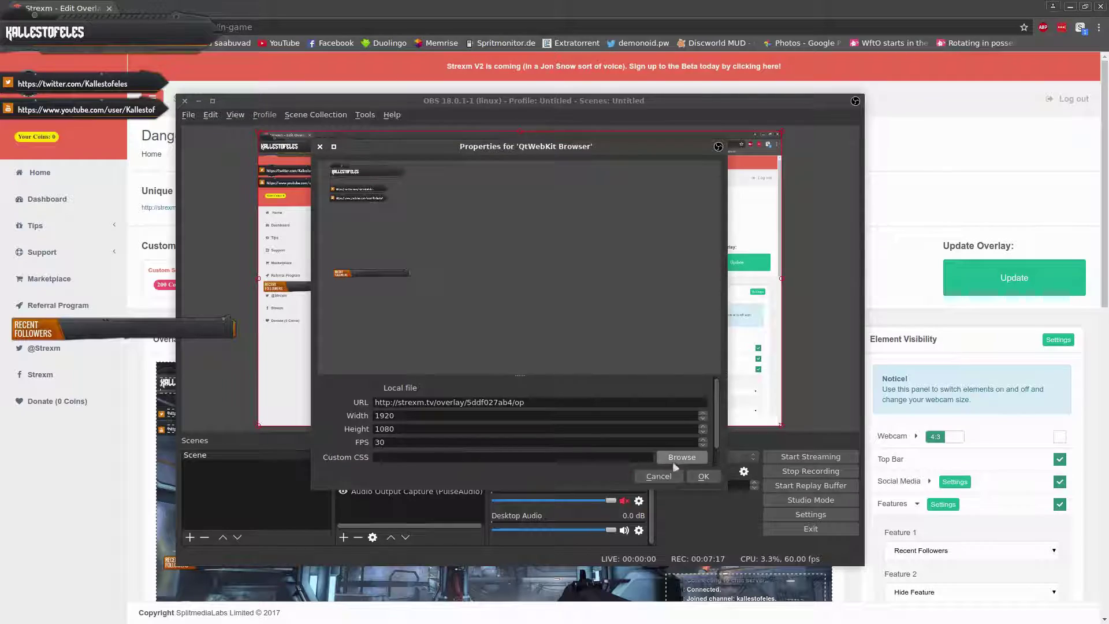
pyautogui.click(703, 475)
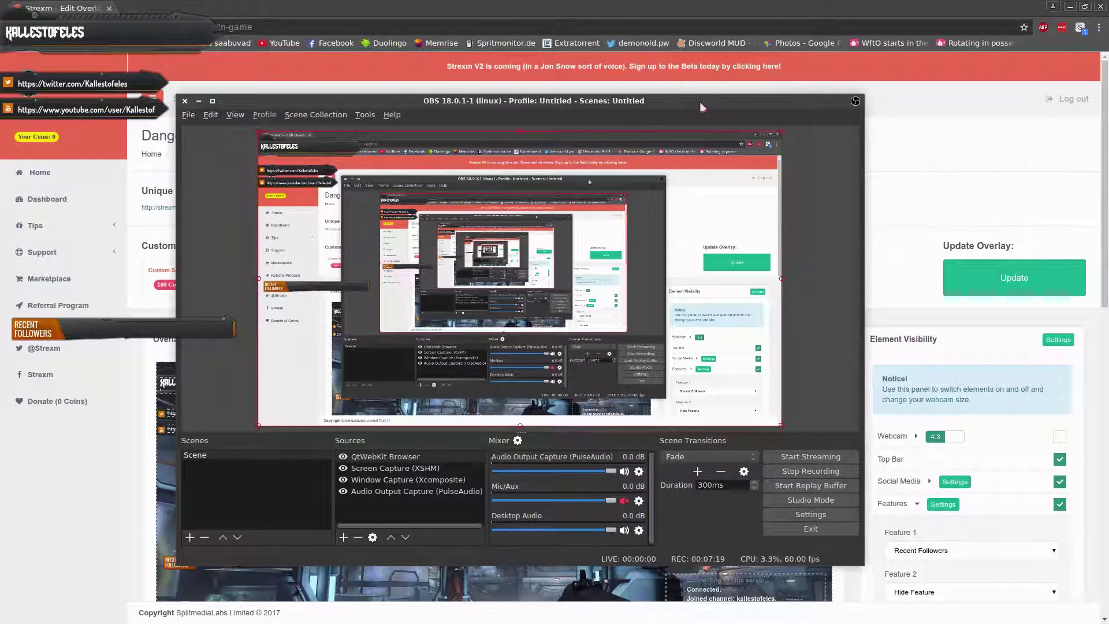
# Shift the OBS window slightly aside
pyautogui.moveTo(702, 107)
pyautogui.mouseDown()
pyautogui.moveTo(736, 105)
pyautogui.moveTo(667, 128)
pyautogui.moveTo(724, 131)
pyautogui.moveTo(710, 91)
pyautogui.moveTo(735, 109)
pyautogui.moveTo(689, 101)
pyautogui.mouseUp()
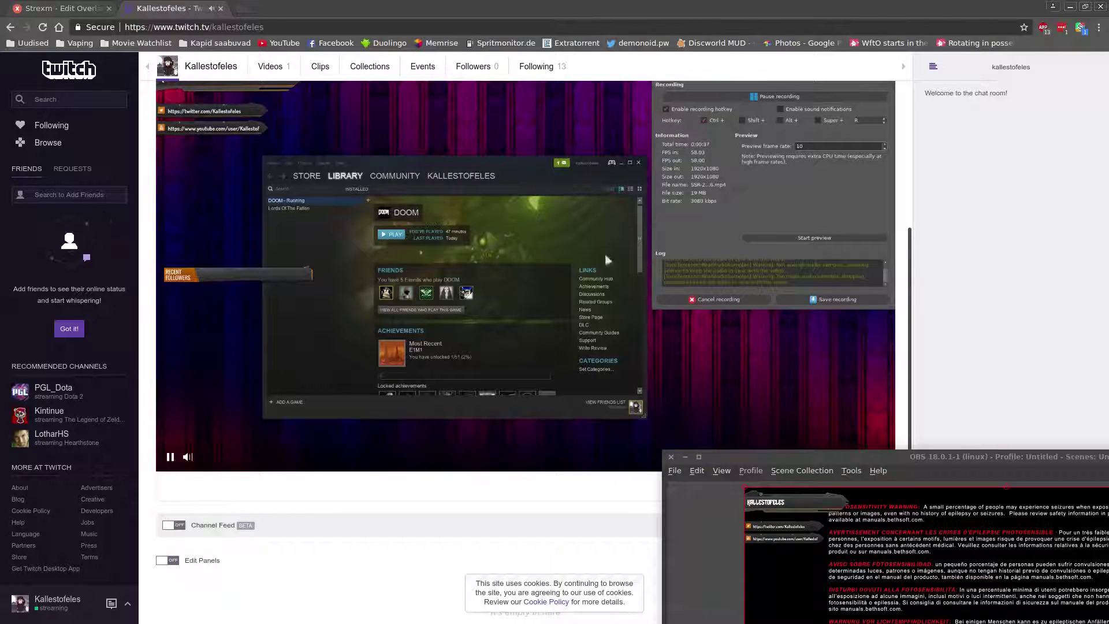
# Watch the Twitch stream full screen, then return to the normal channel page
pyautogui.click(955, 296)
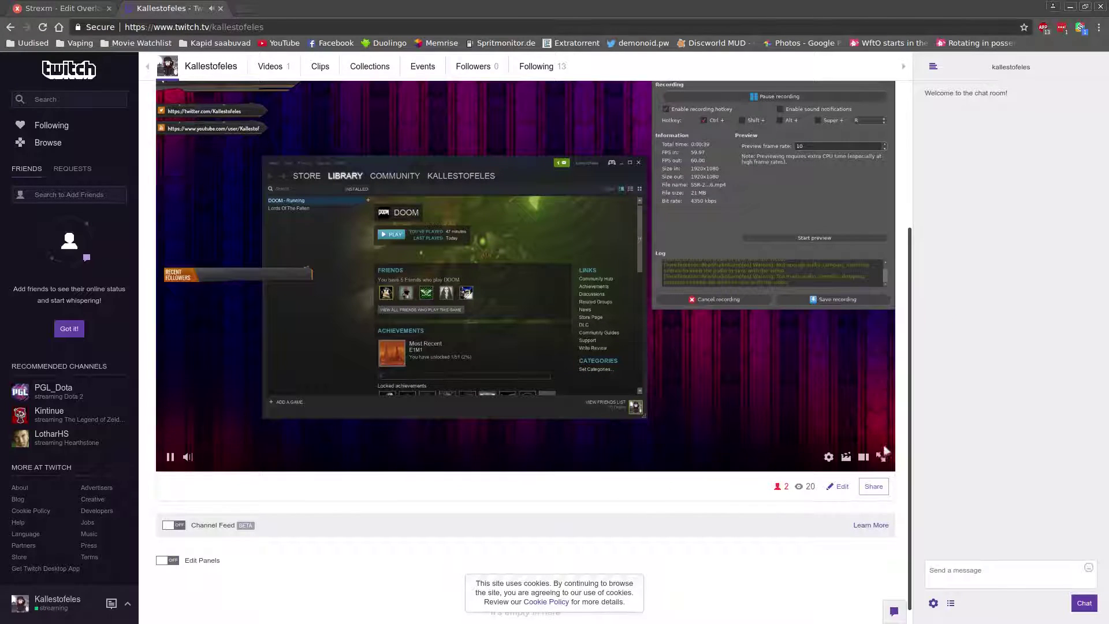
pyautogui.click(882, 460)
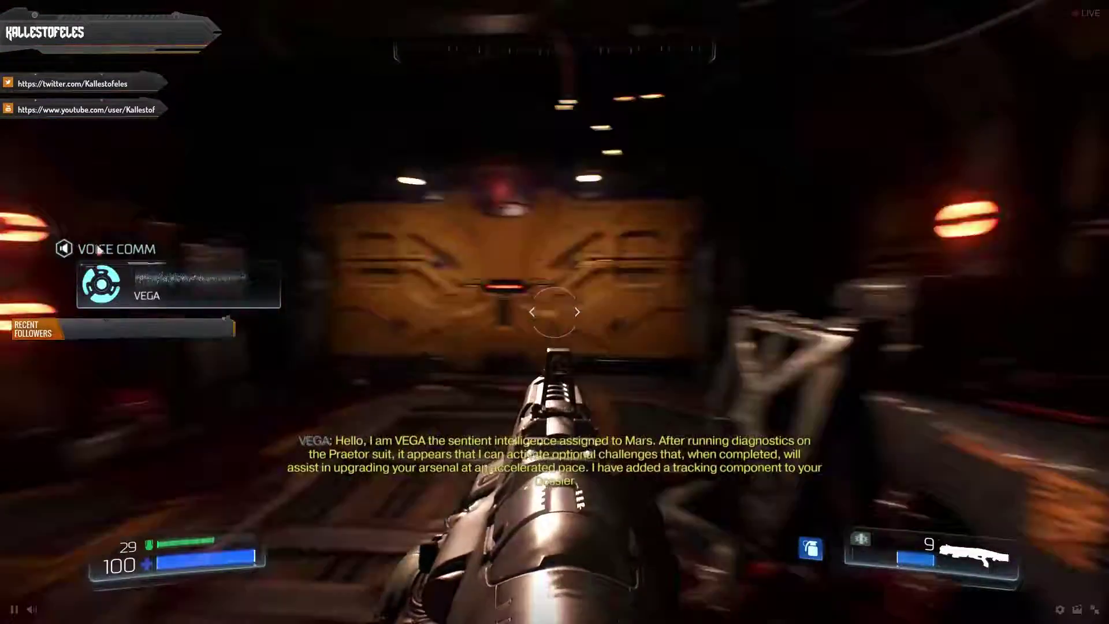
pyautogui.moveTo(396, 295)
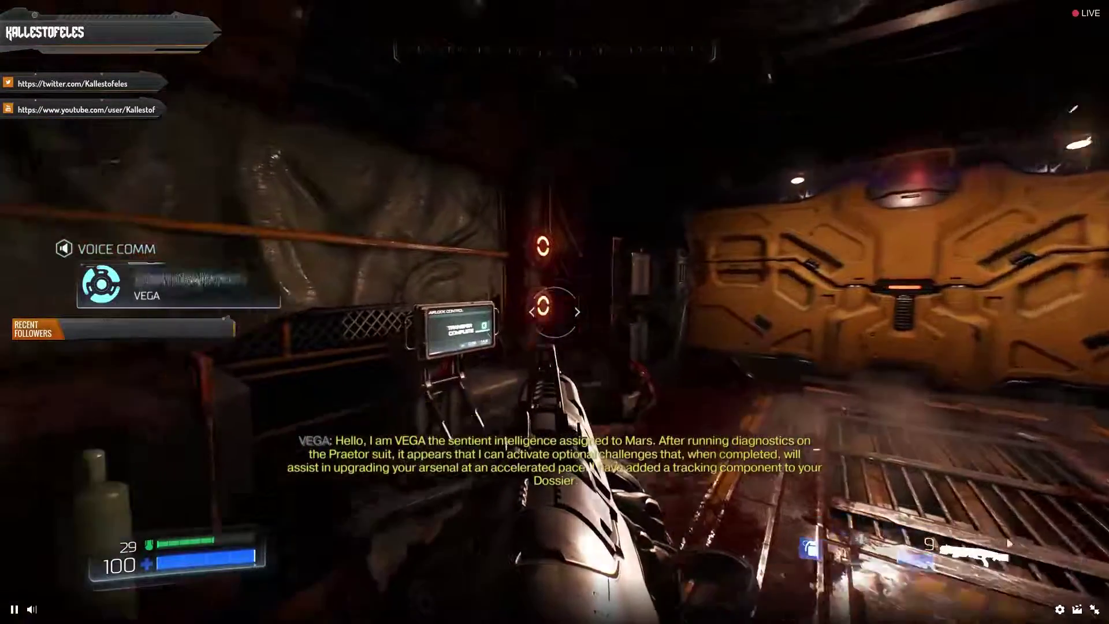
pyautogui.press('Escape')
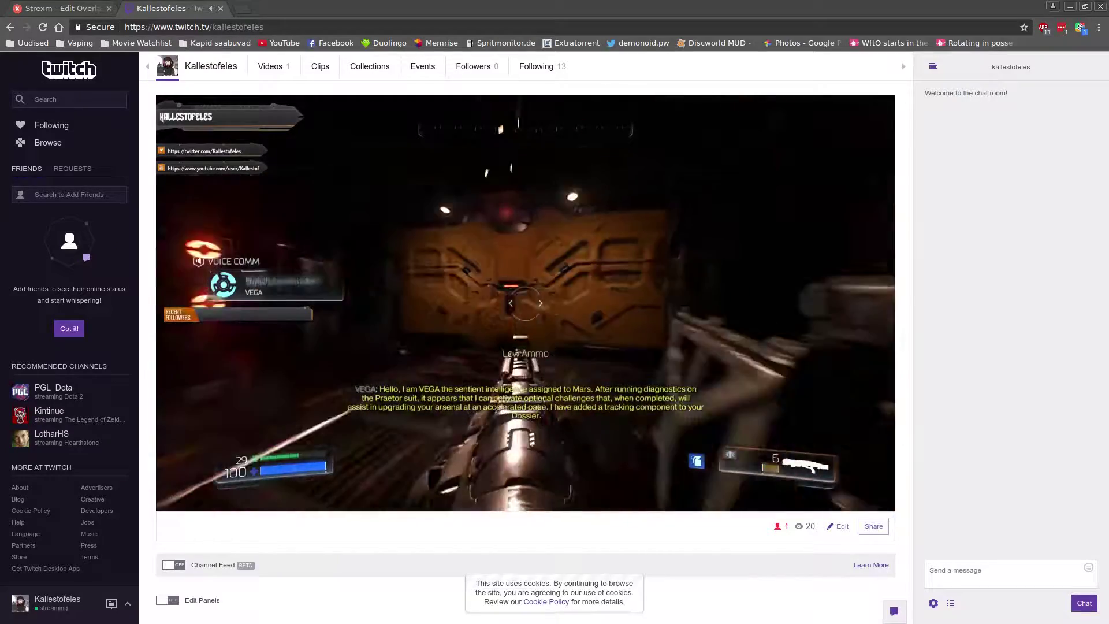
# Bring OBS back to the front and position its window near the screen centre
pyautogui.hotkey('alt', 'Tab')
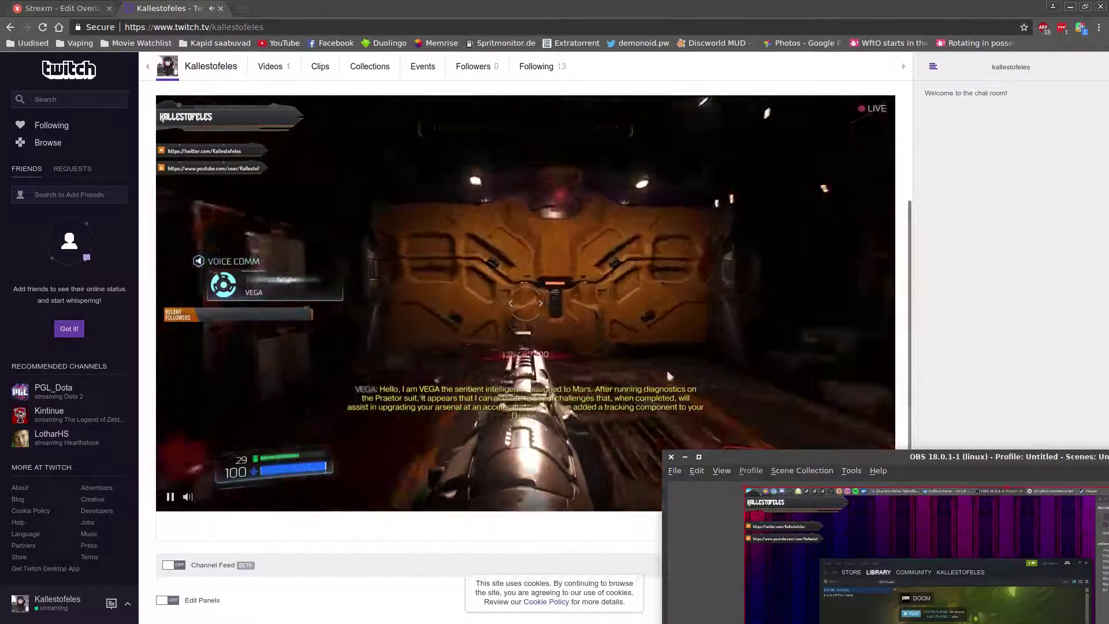
pyautogui.moveTo(1089, 594); pyautogui.dragTo(723, 256)
pyautogui.moveTo(469, 115); pyautogui.dragTo(468, 95)
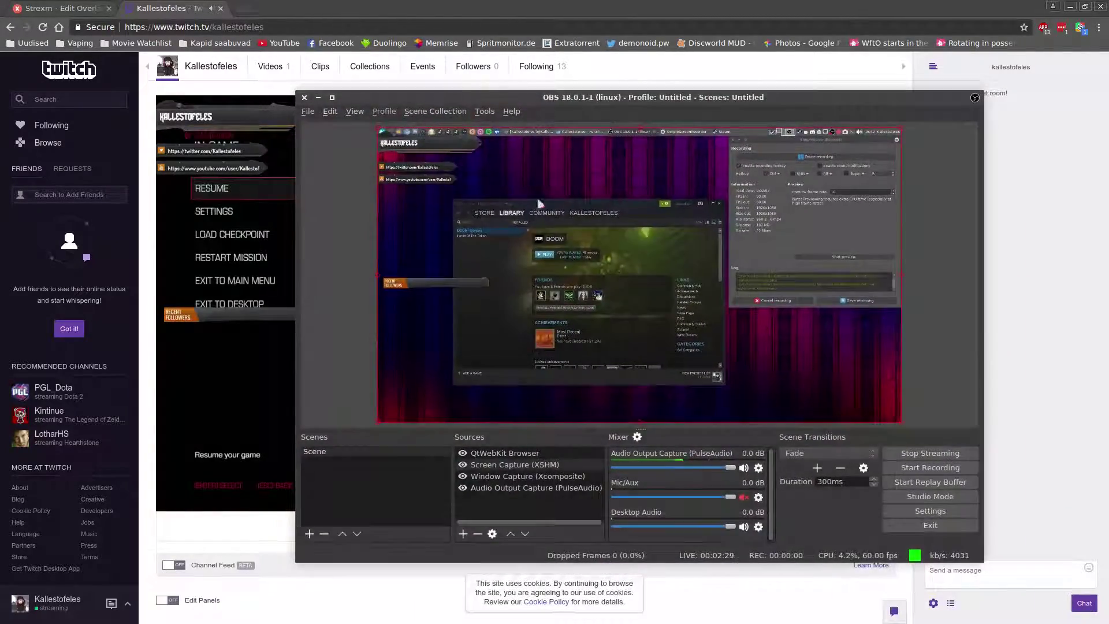